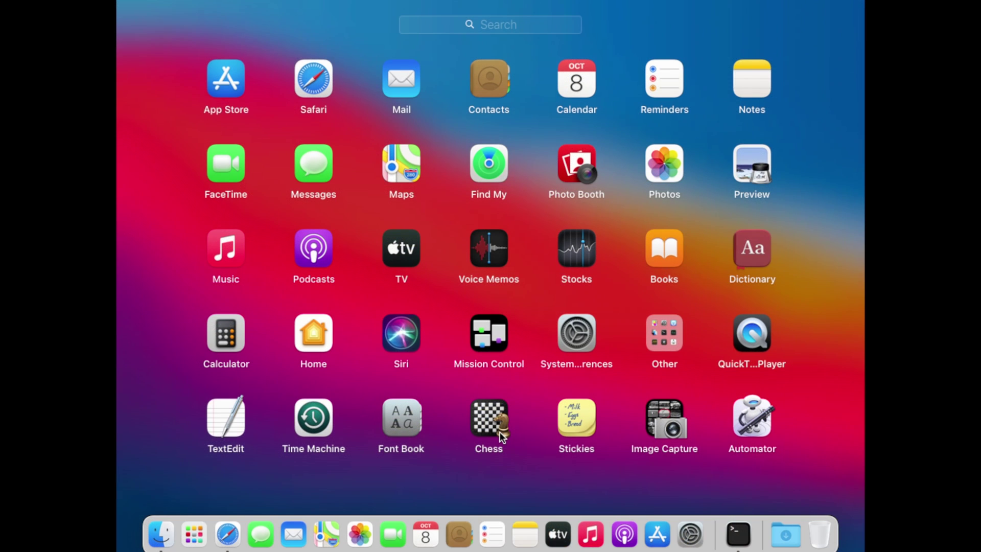
Step: Close Launchpad and advance the Safari macOS tour to its second slide
click(502, 433)
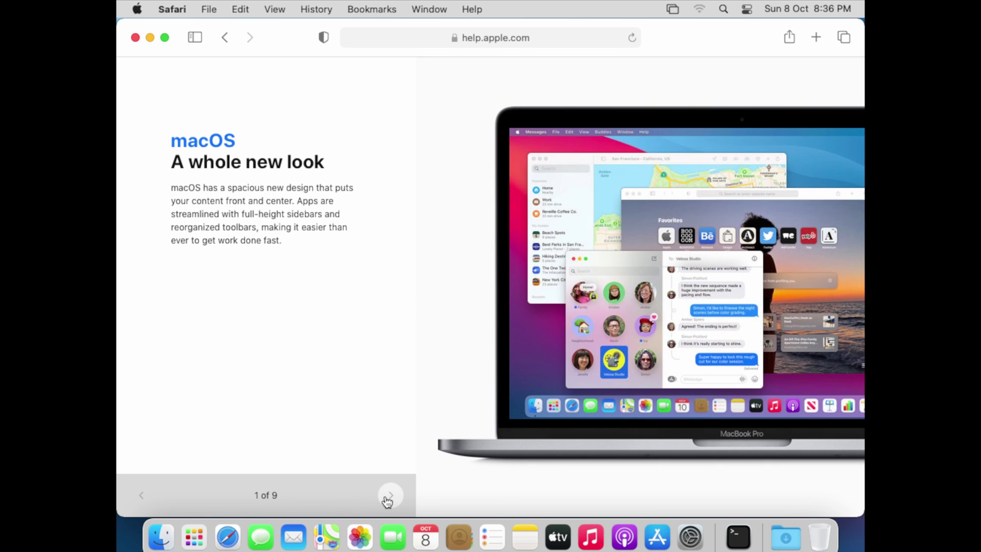
click(386, 496)
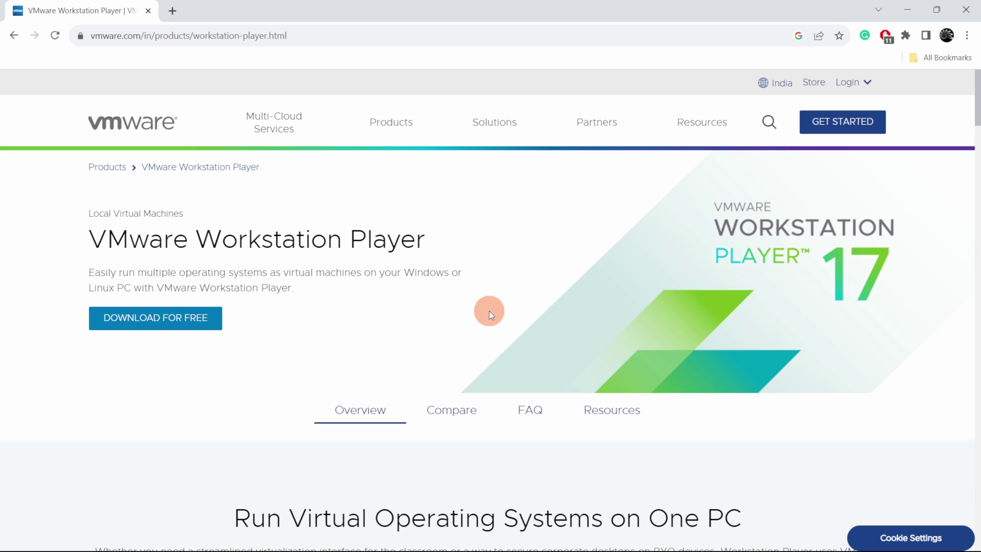
Step: Go to the free VMware Workstation 17.0.2 Player download page from the product page
click(255, 44)
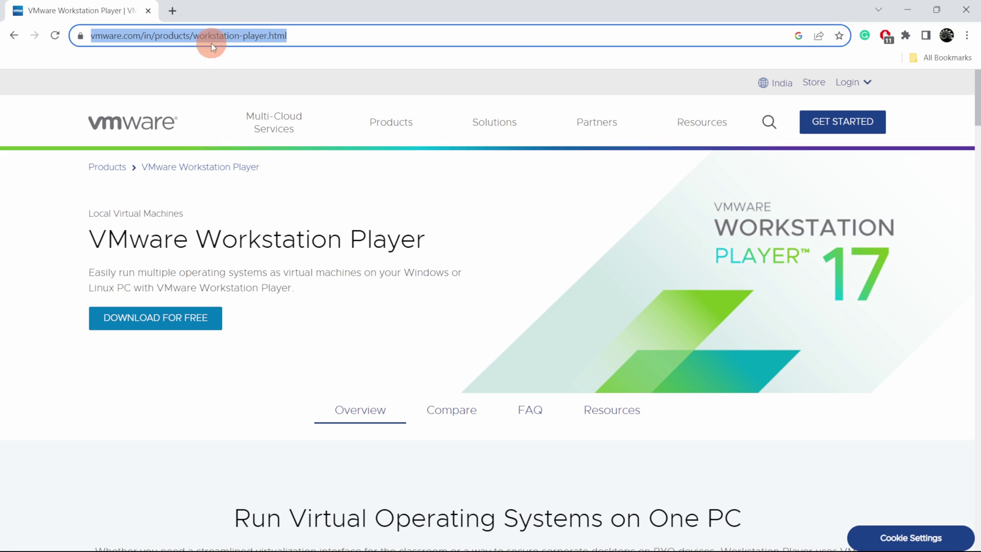
click(42, 237)
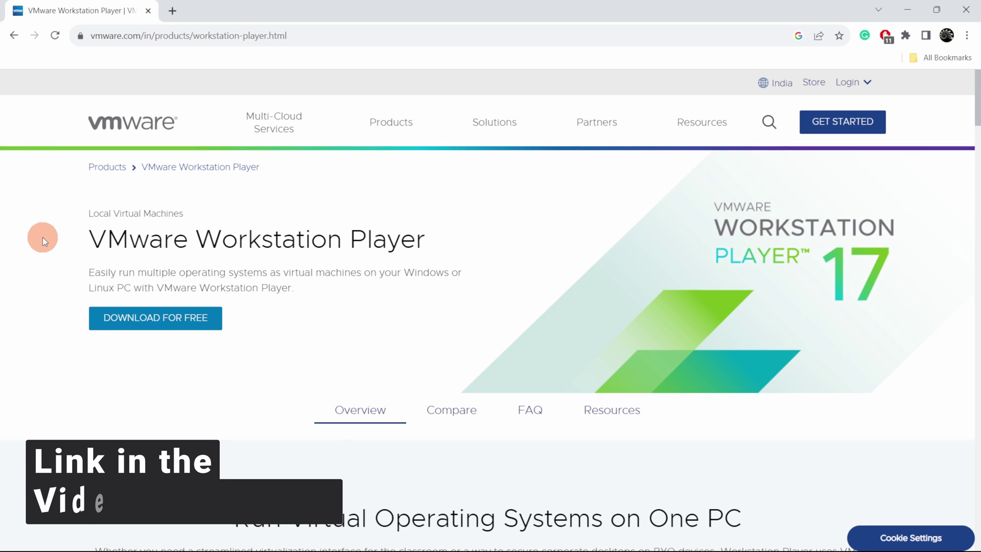
click(153, 317)
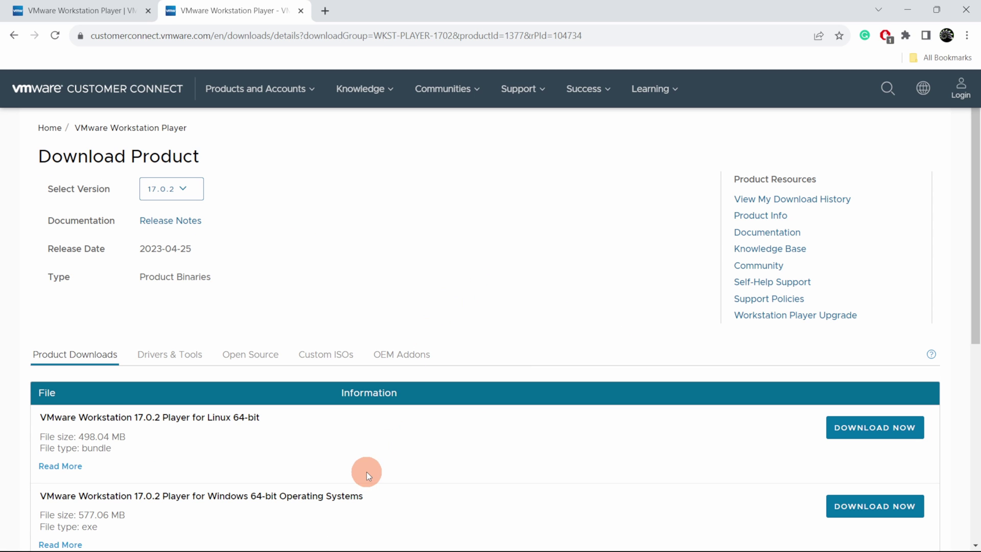
Step: Download the 577 MB Windows 64-bit Workstation 17.0.2 Player installer and check its progress
scroll(366, 471, down, 4)
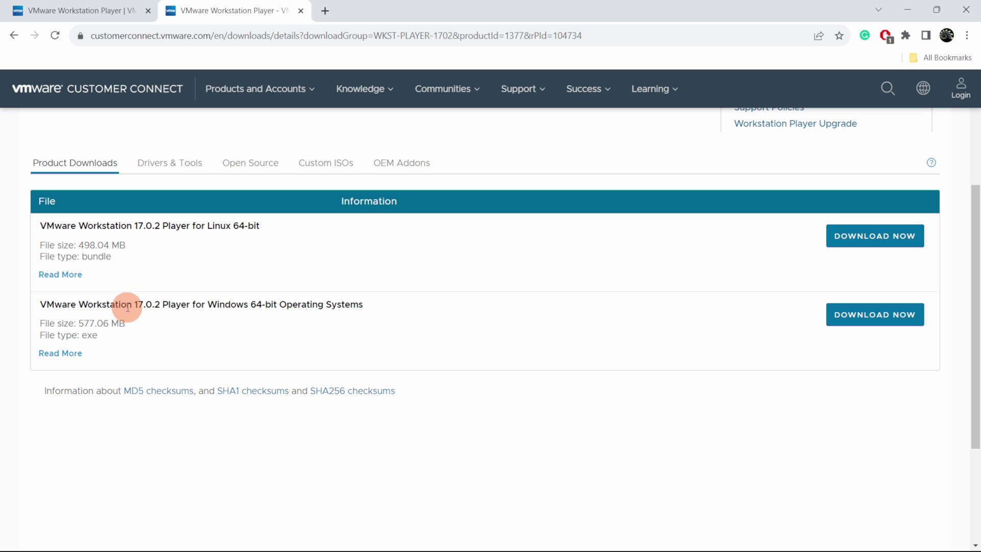
drag(128, 306, 339, 303)
click(346, 302)
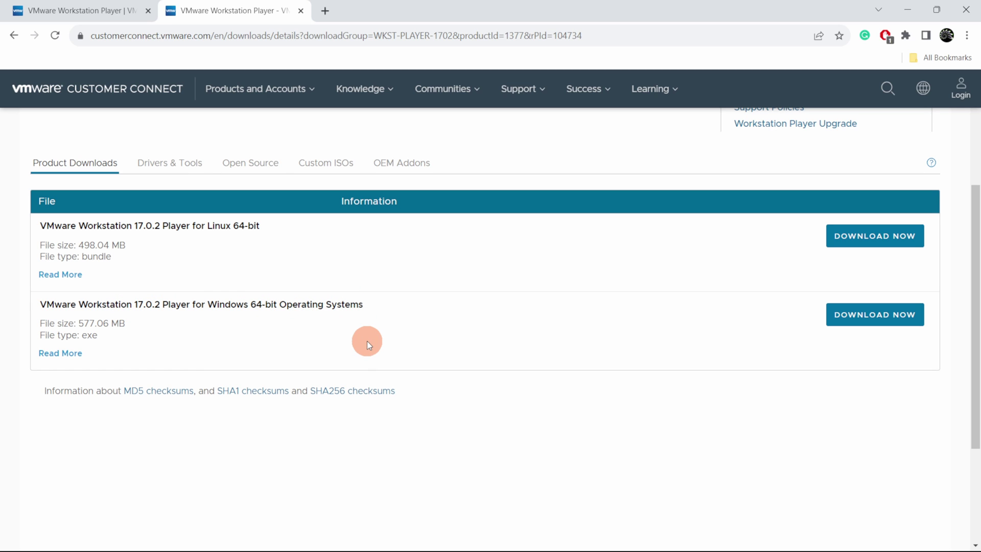
click(867, 321)
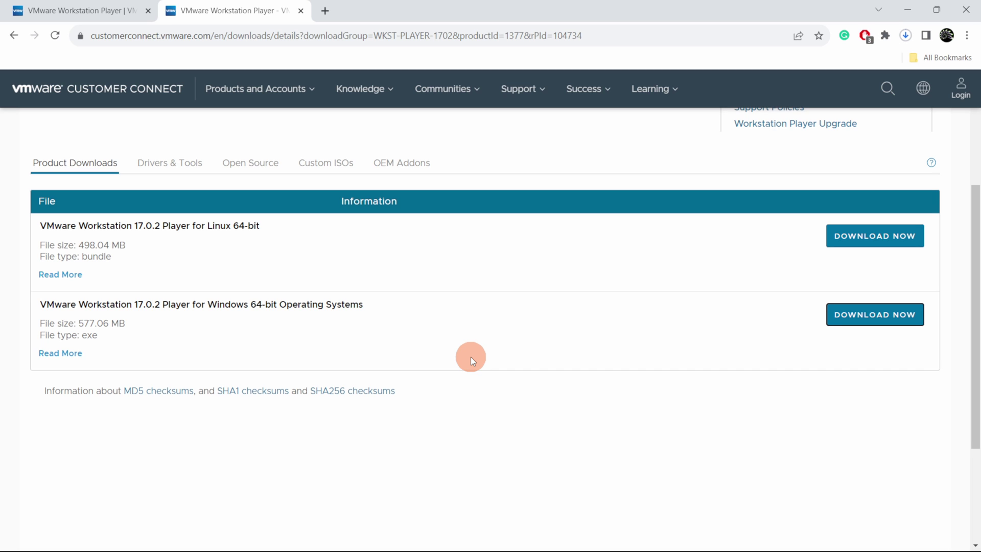
click(905, 35)
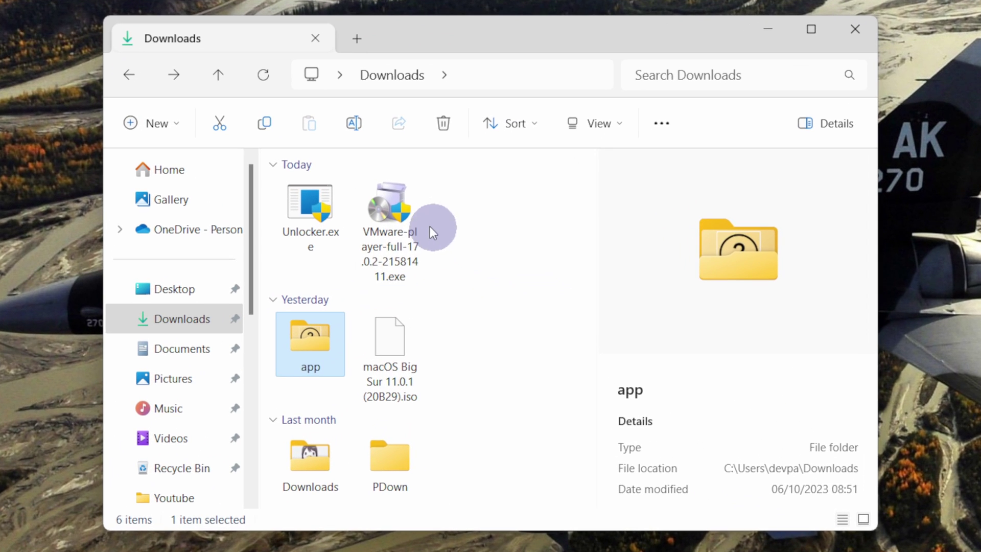
Step: Select VMware-player-full-17.0.2-21581411.exe in the Downloads folder
click(414, 240)
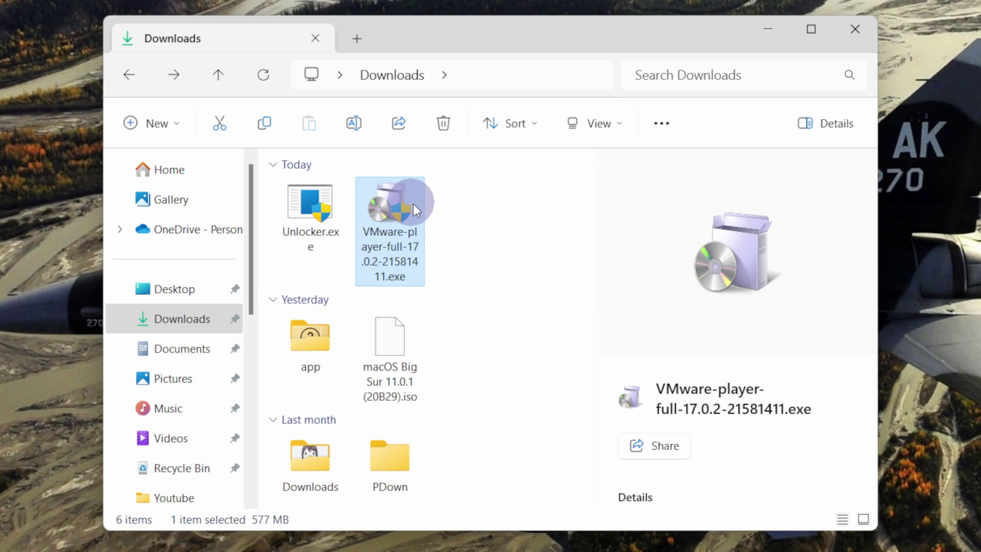
mouse_move(411, 239)
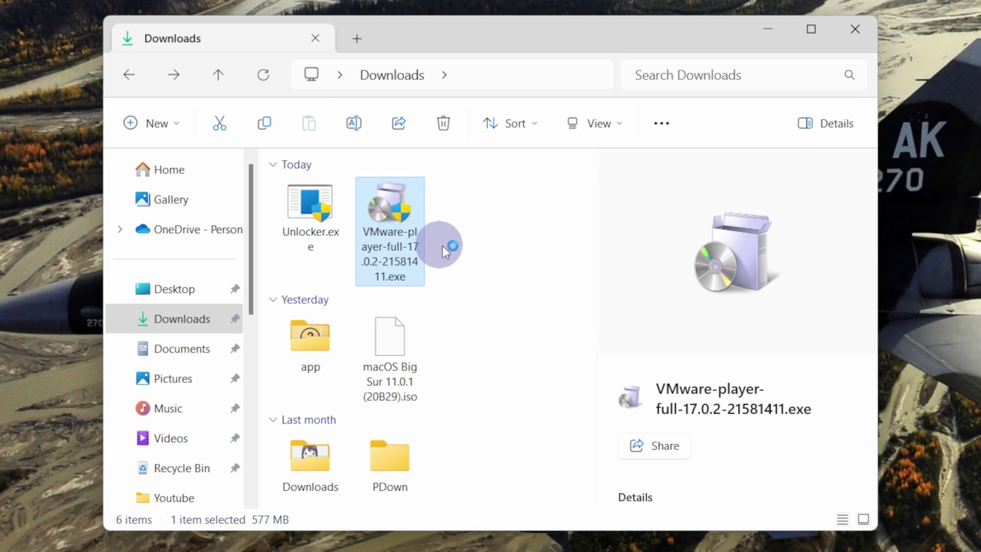
Step: Install Workstation 17 Player, accepting the licence and all default settings, then dismiss the restart prompt
click(588, 429)
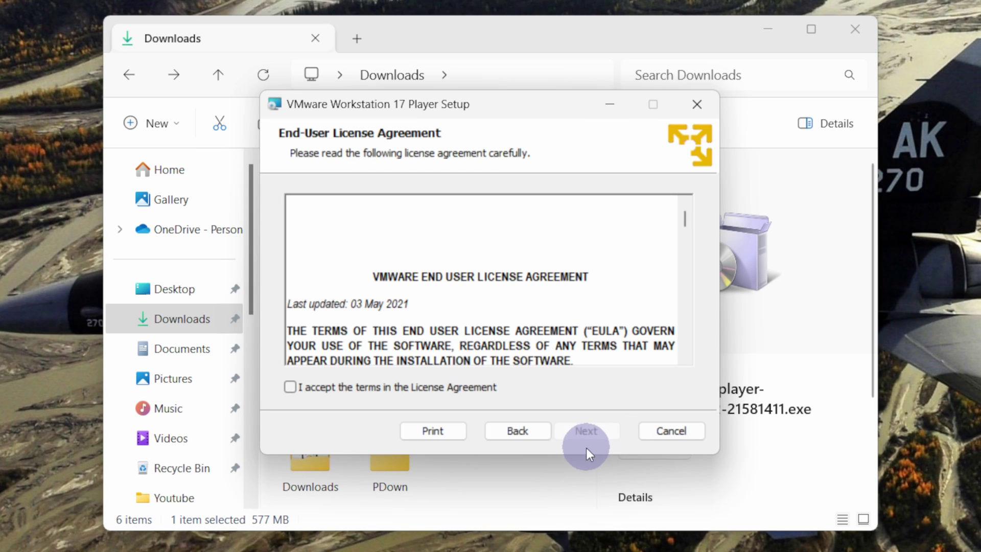
click(290, 387)
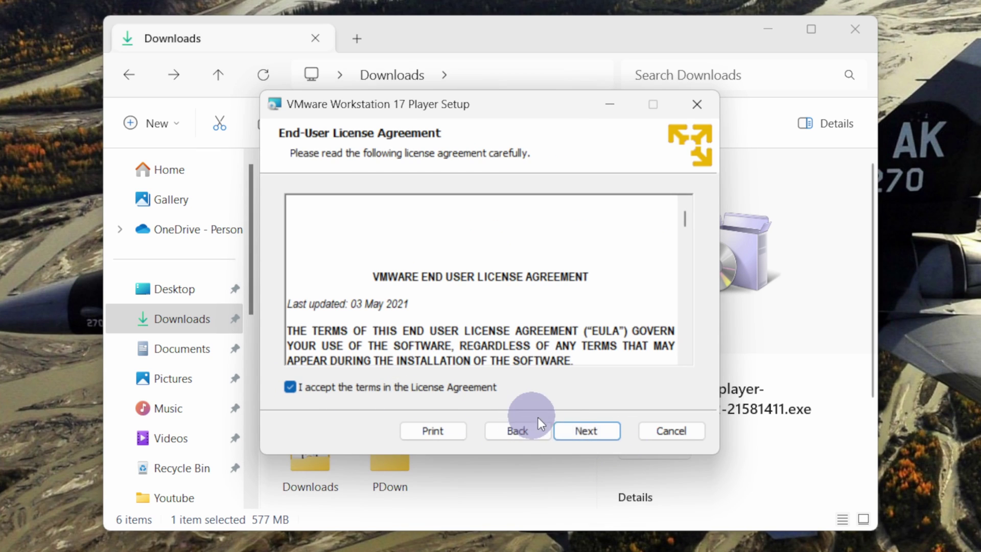
click(602, 429)
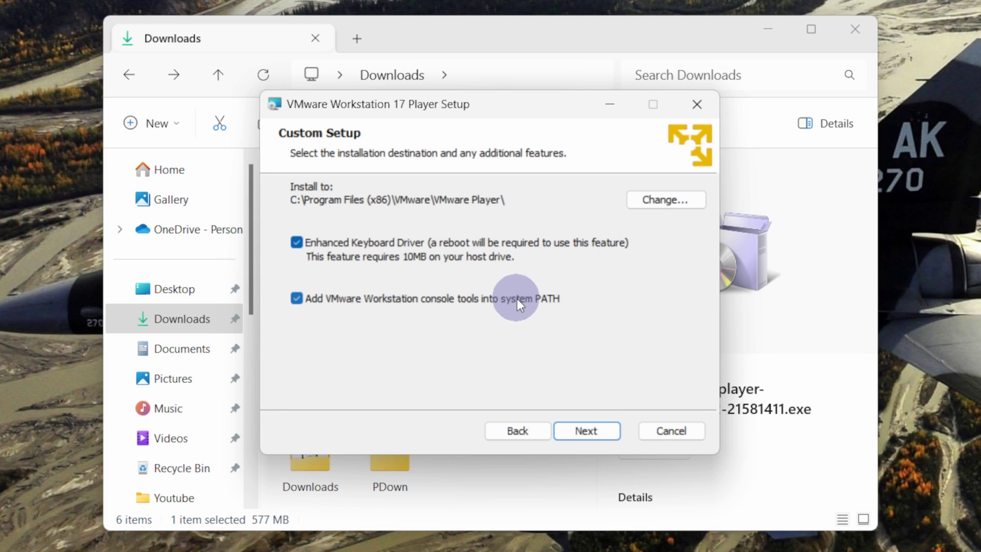
click(592, 431)
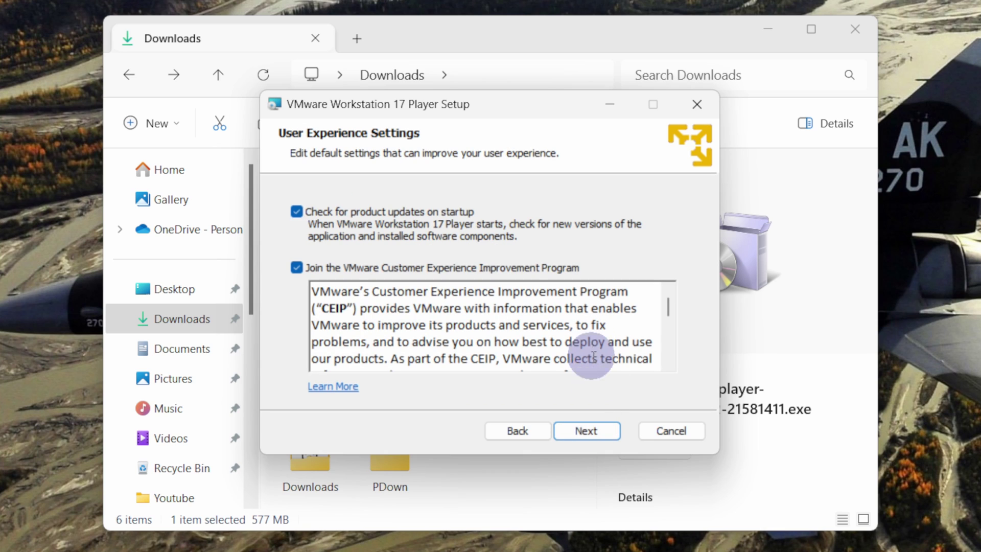
click(596, 431)
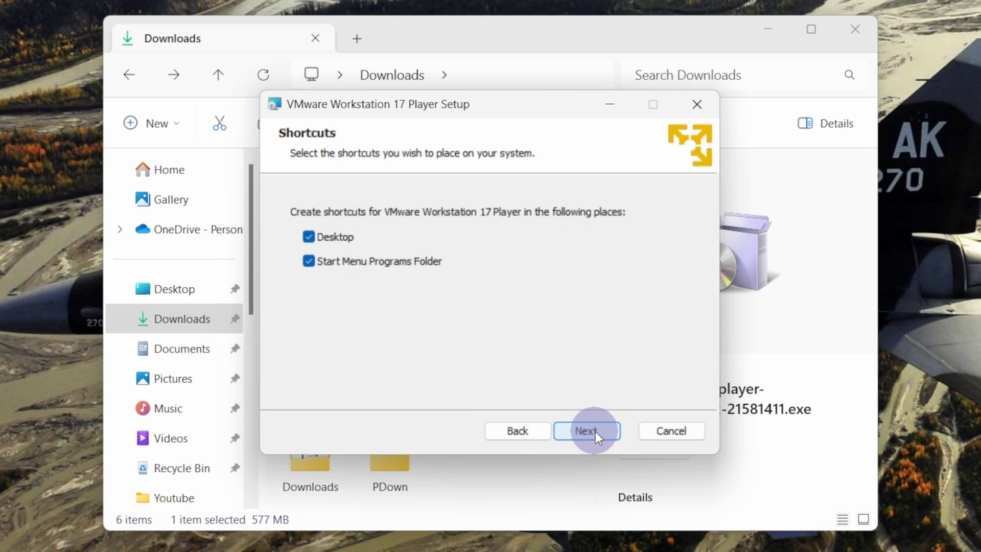
click(596, 432)
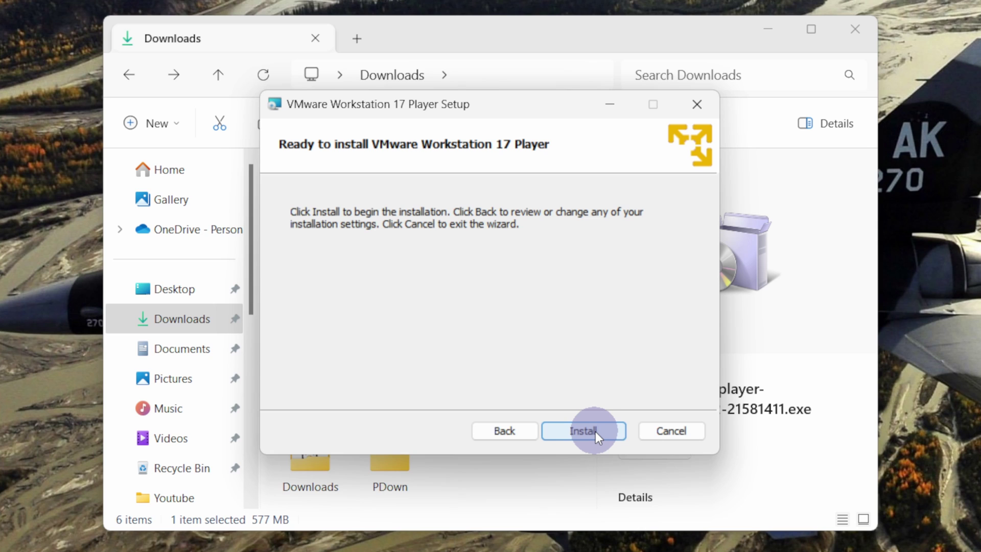
click(595, 431)
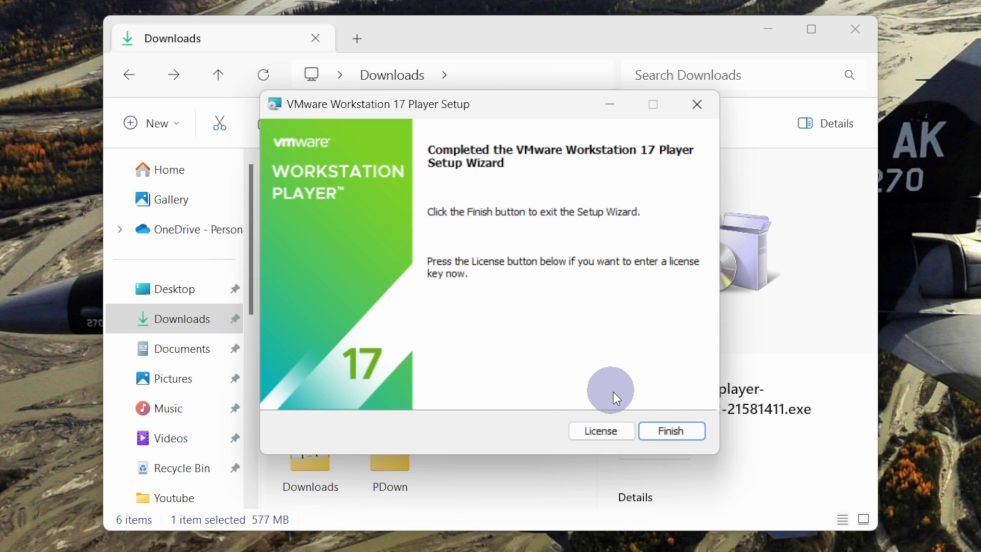
click(673, 431)
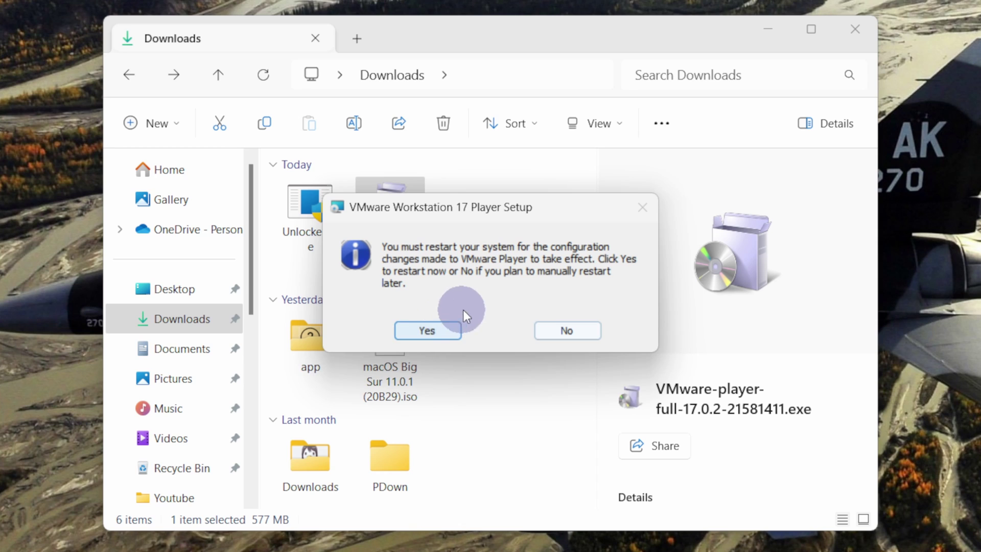
key(Escape)
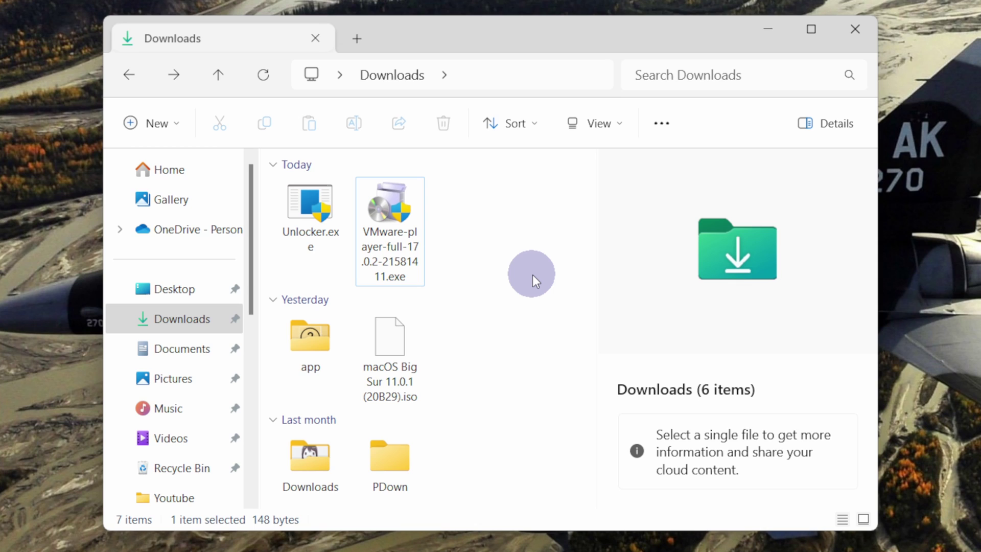
Step: Run Unlocker.exe from the Downloads folder
click(307, 210)
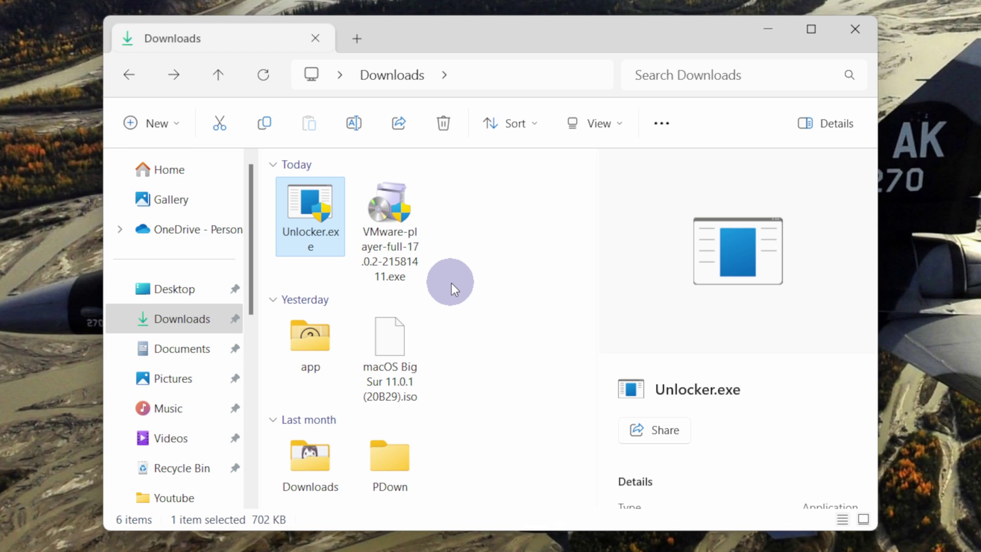
double_click(324, 215)
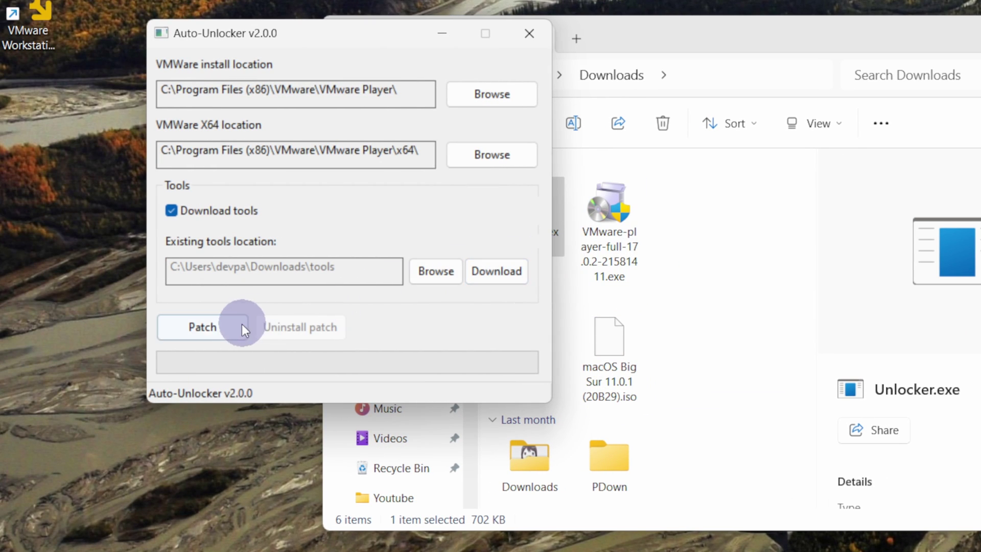
Step: Apply the Auto-Unlocker patch, acknowledge the success message, and close the unlocker
click(221, 329)
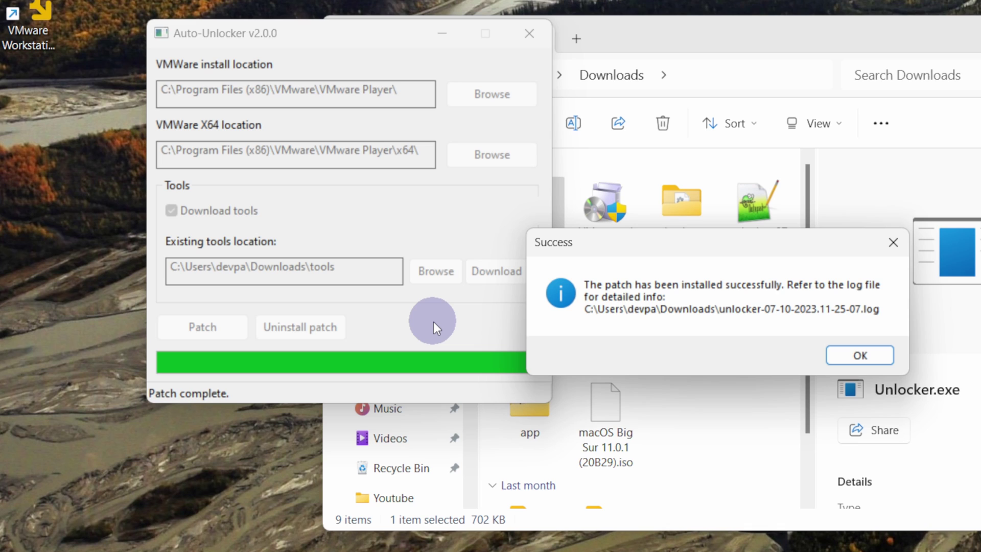
click(851, 354)
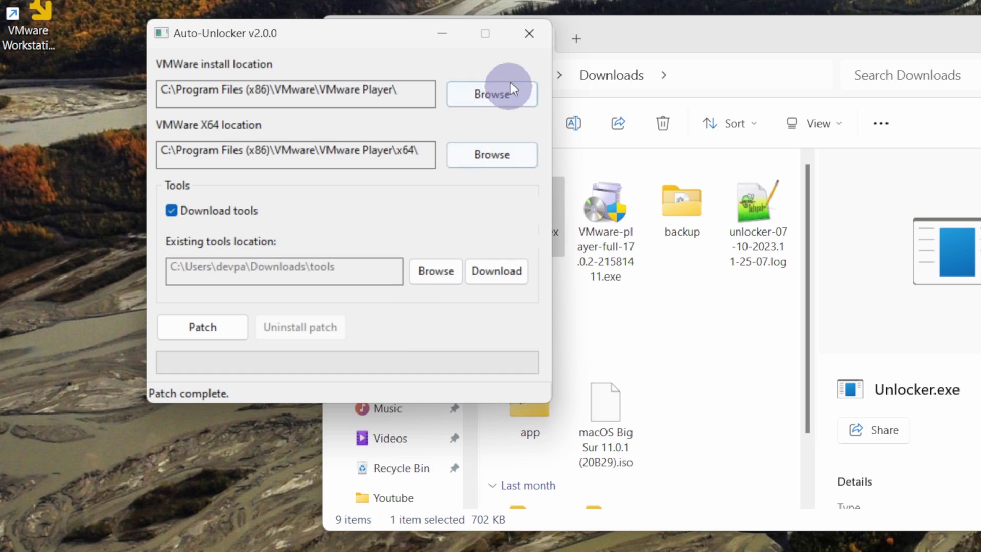
click(526, 35)
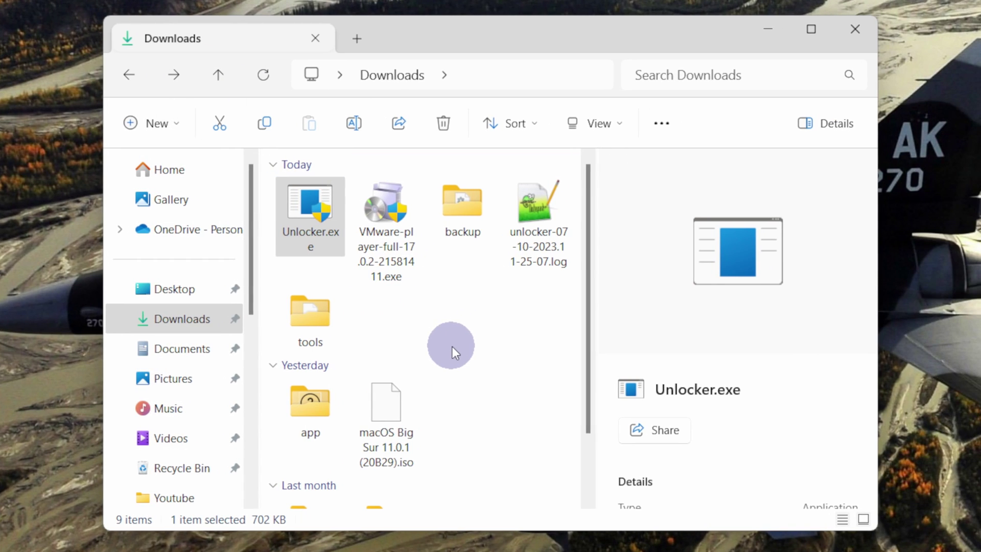
Step: Check that macOS Big Sur 11.0.1 (20B29).iso is 16.0 GB in the details pane
click(402, 408)
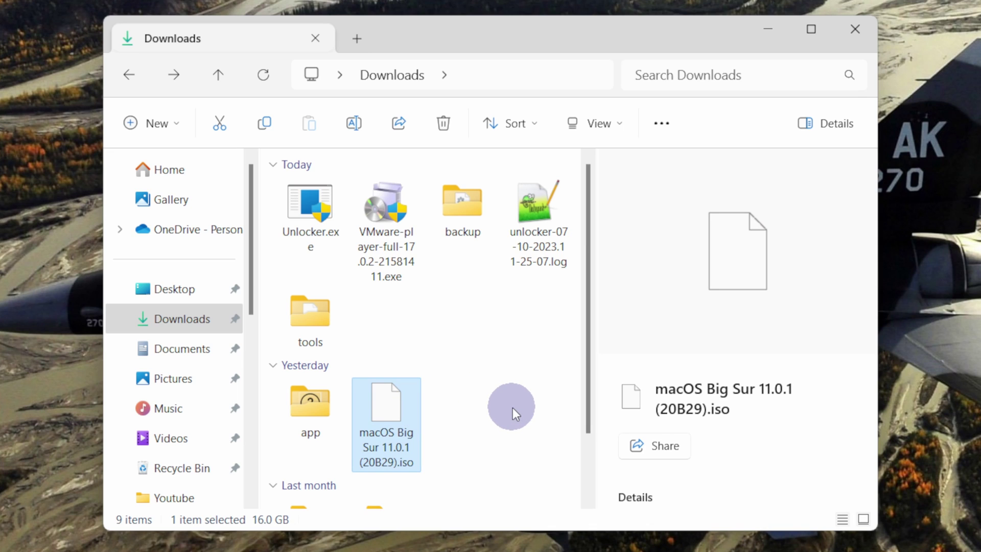
scroll(759, 385, down, 3)
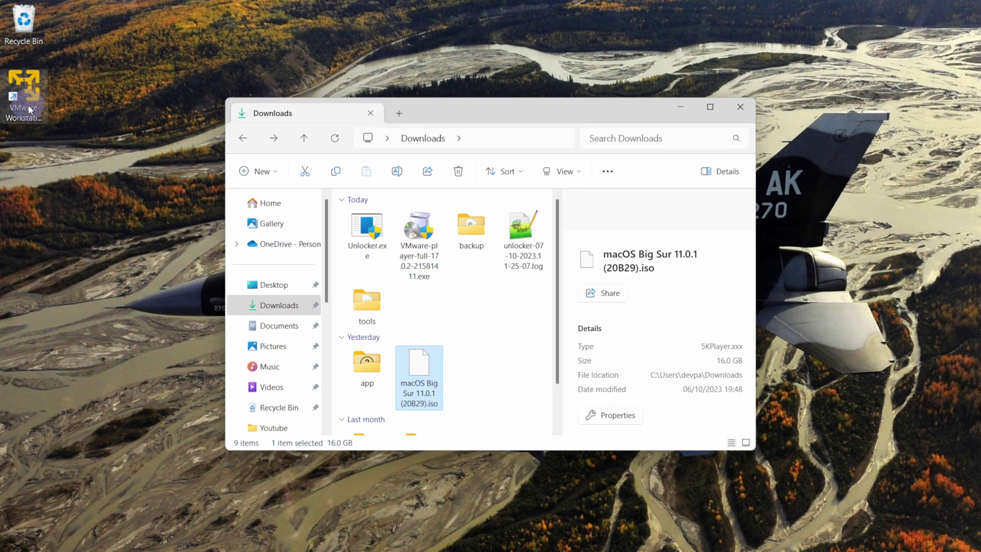
click(30, 109)
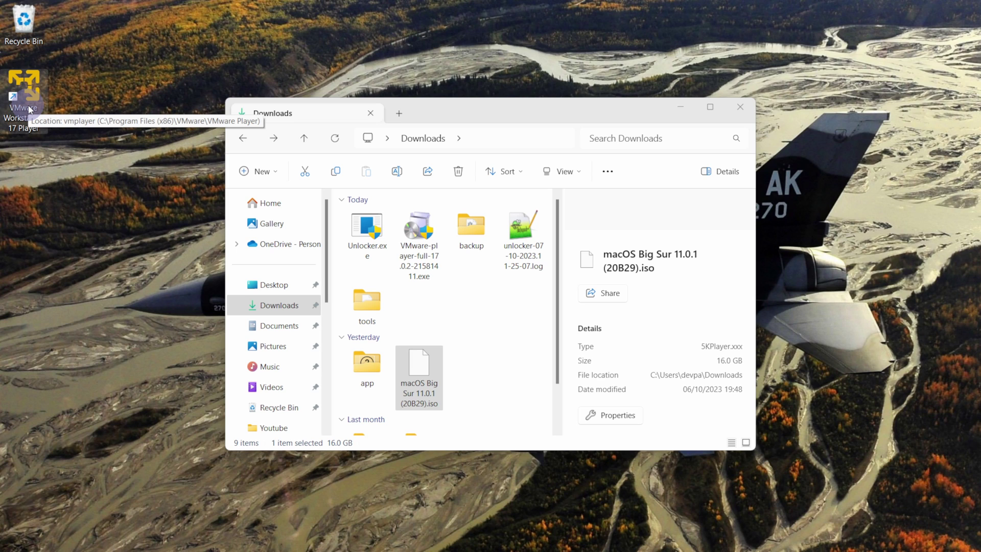
Step: Launch VMware Workstation 17 Player from the desktop shortcut and maximize its window
double_click(30, 109)
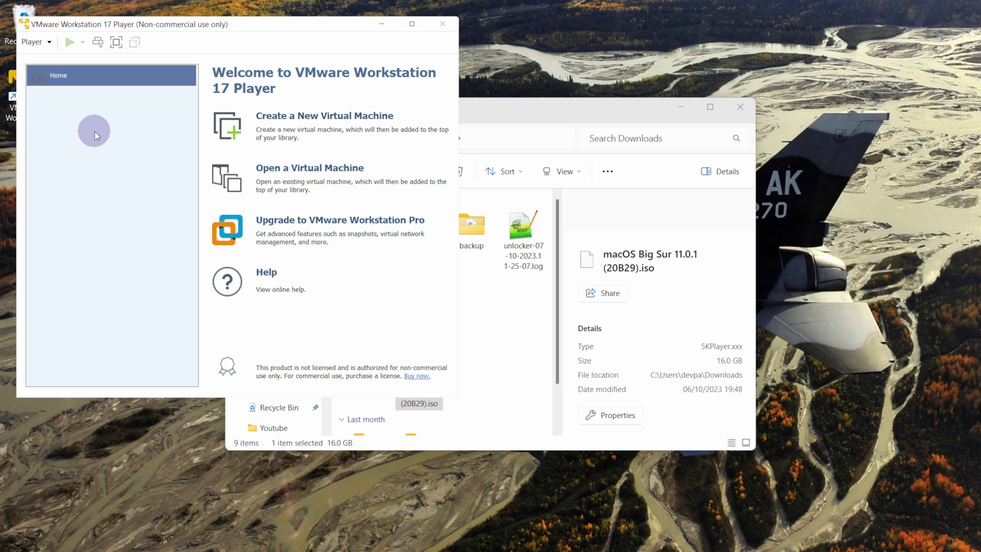
click(412, 24)
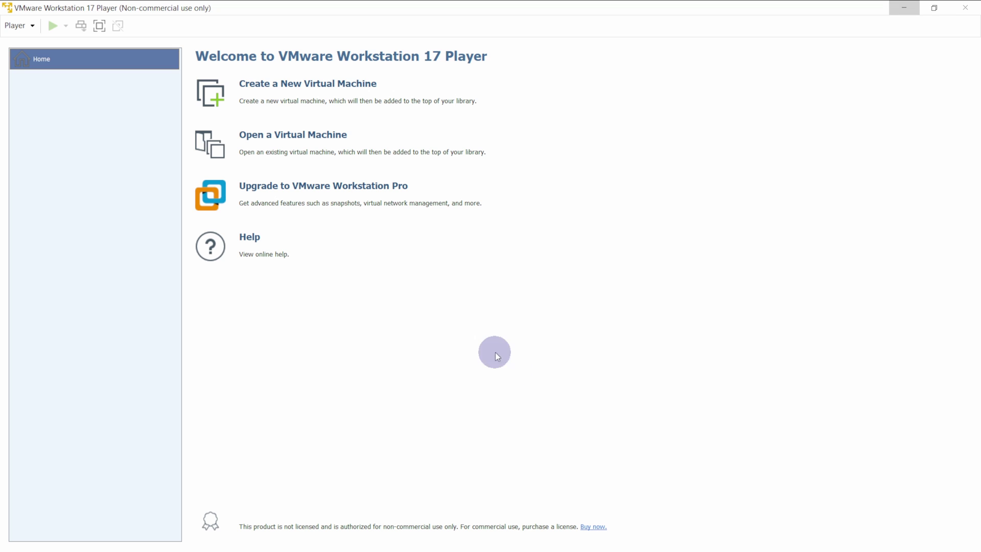
Step: Create a new virtual machine with macOS Big Sur 11.0.1 (20B29).iso as the installer disc image
click(317, 85)
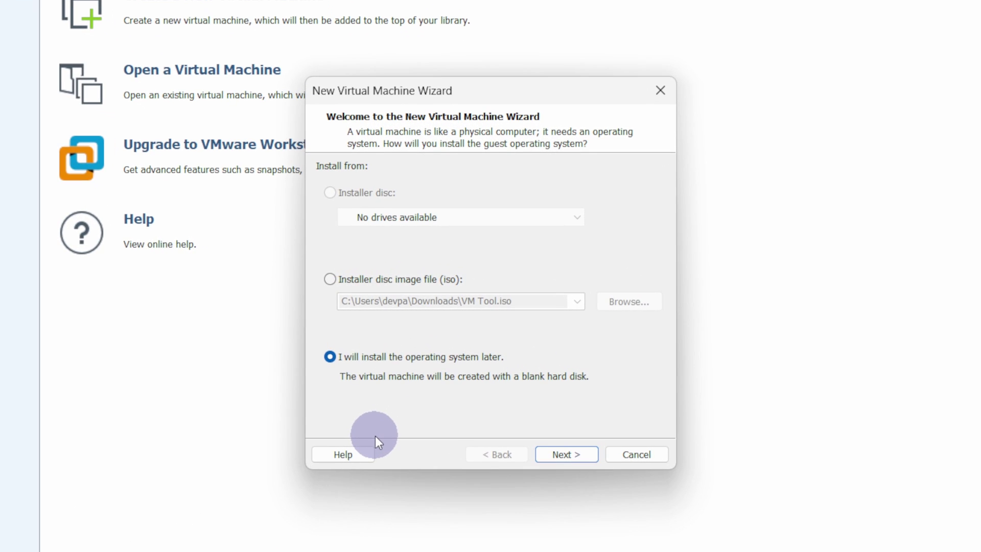
click(345, 278)
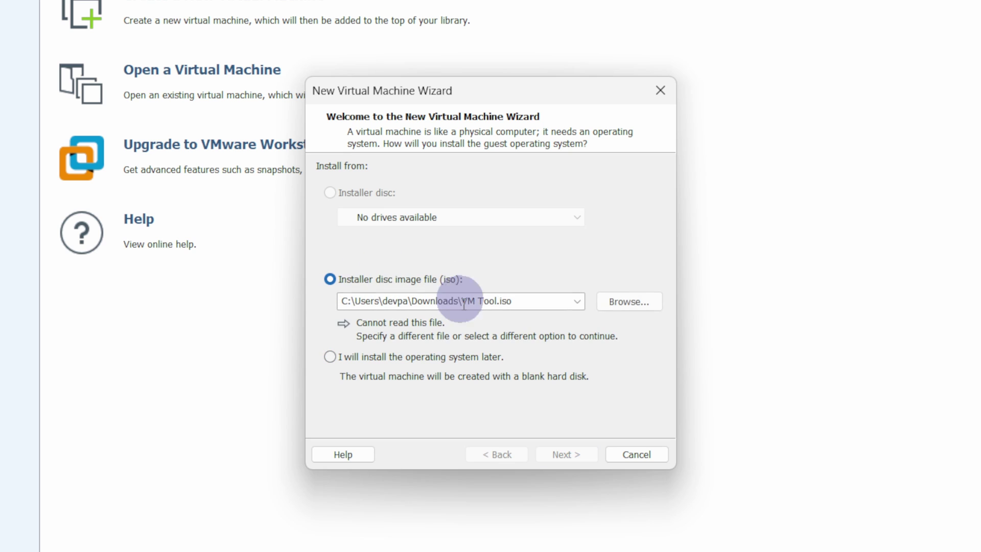
click(638, 301)
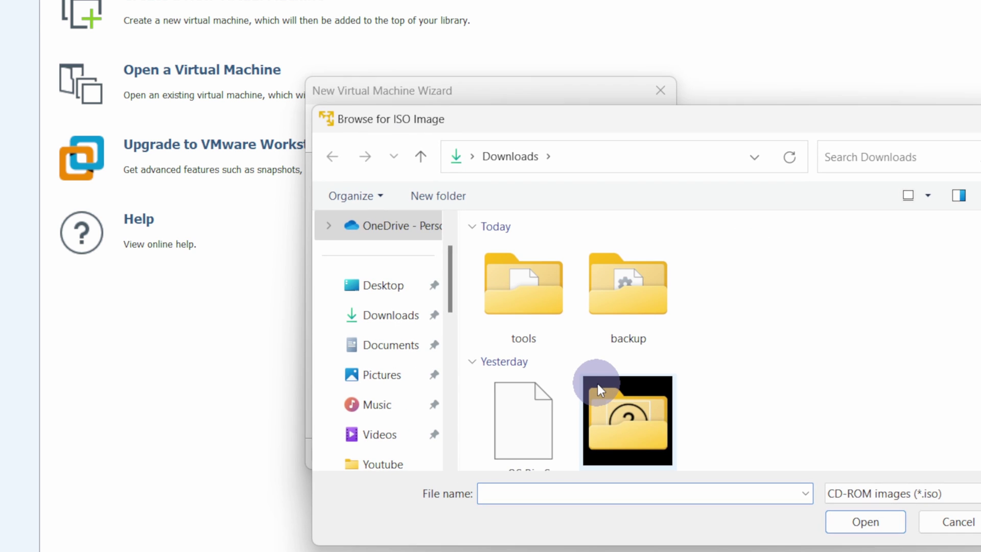
scroll(782, 362, down, 5)
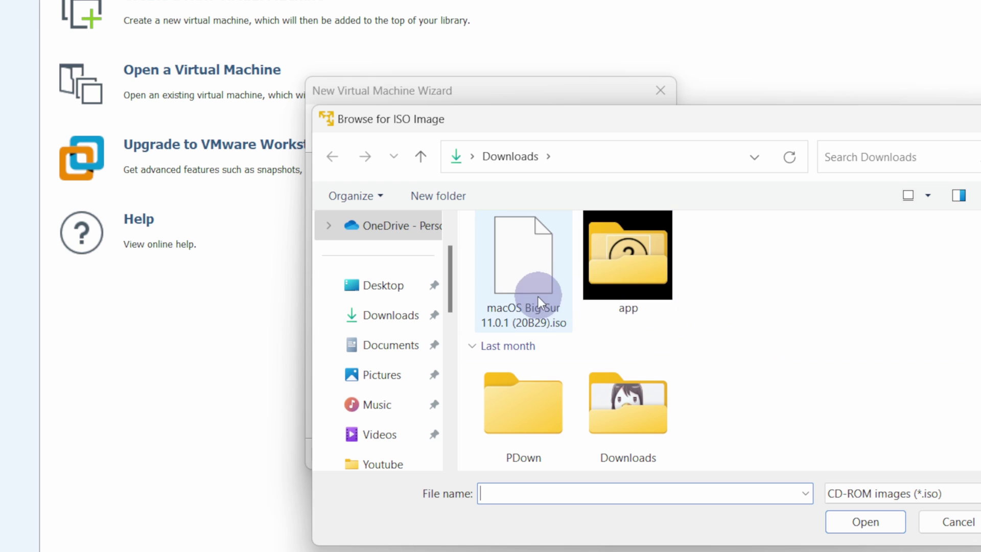
click(541, 289)
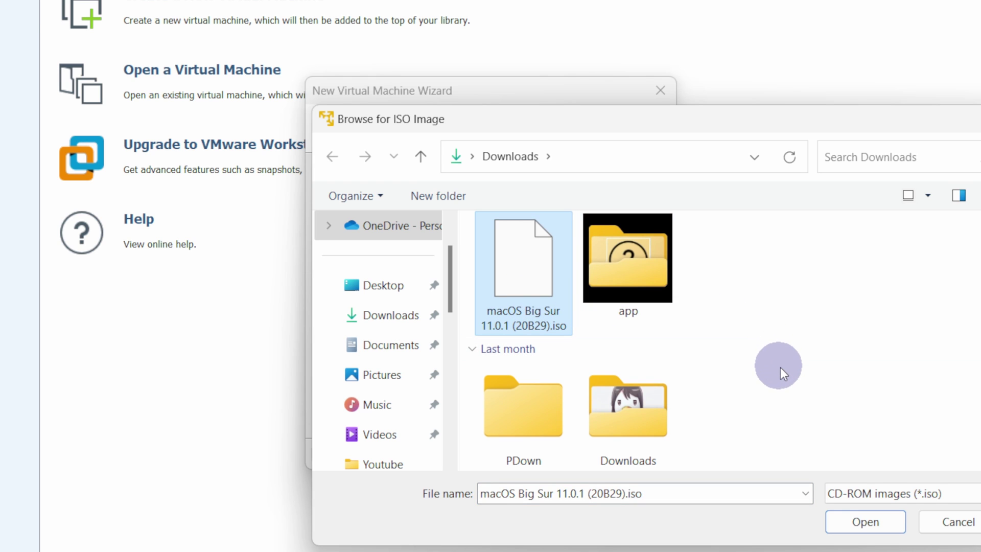
click(863, 520)
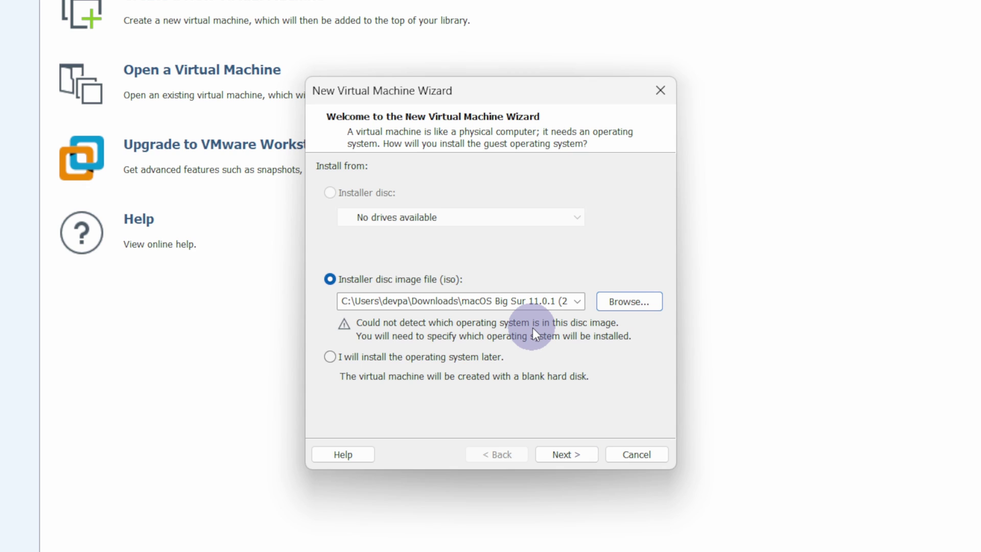
Step: Accept macOS 10.15 as guest and the default name, and set a 65 GB split disk
click(577, 453)
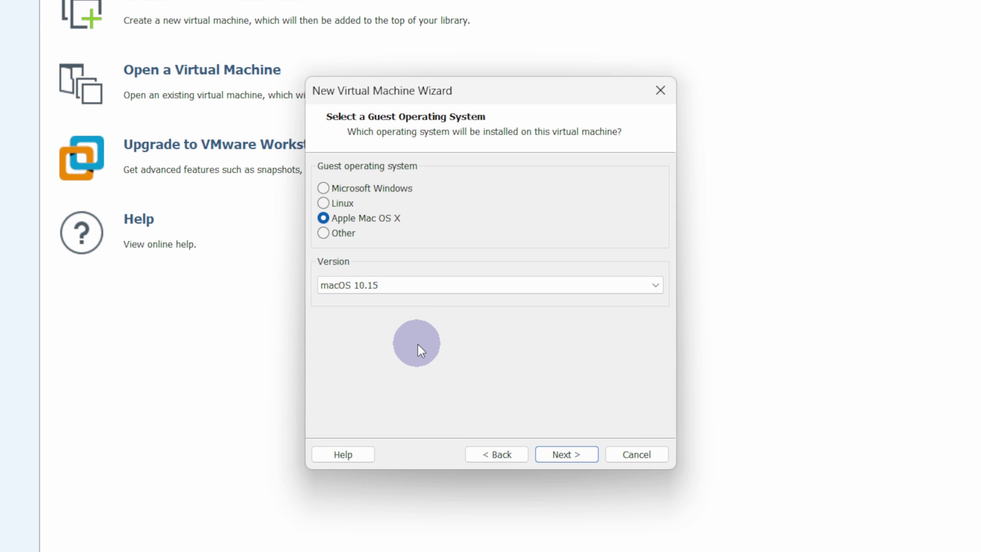
click(572, 452)
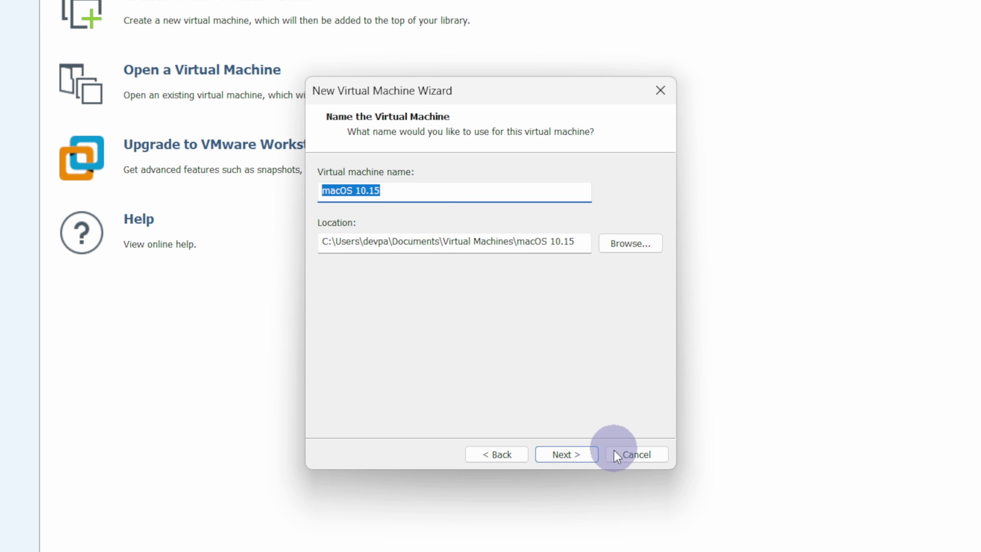
click(577, 457)
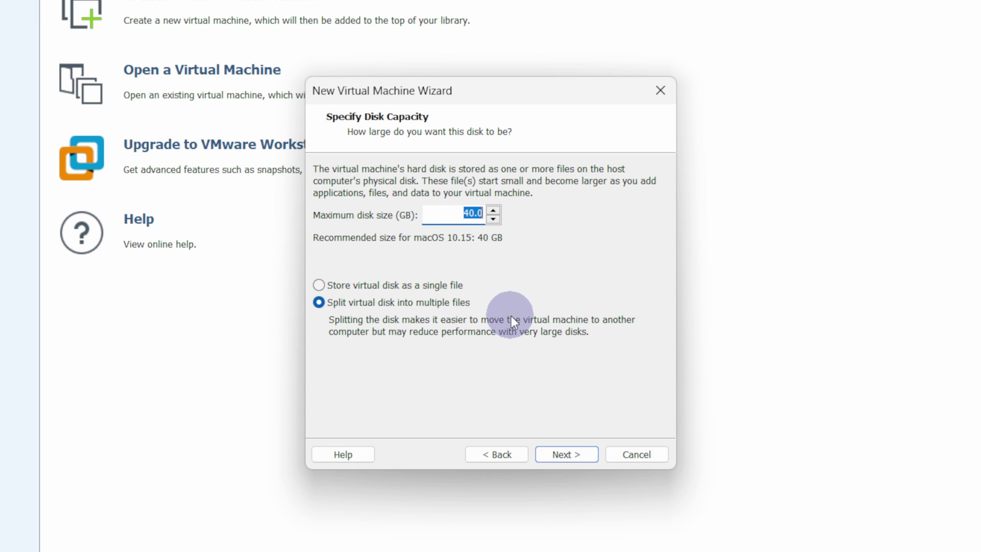
text(65)
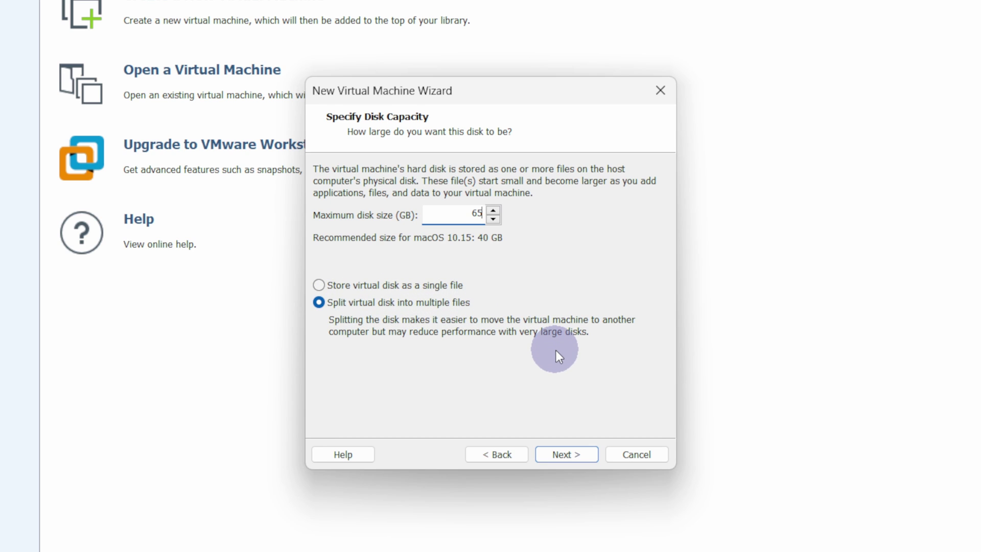
click(572, 455)
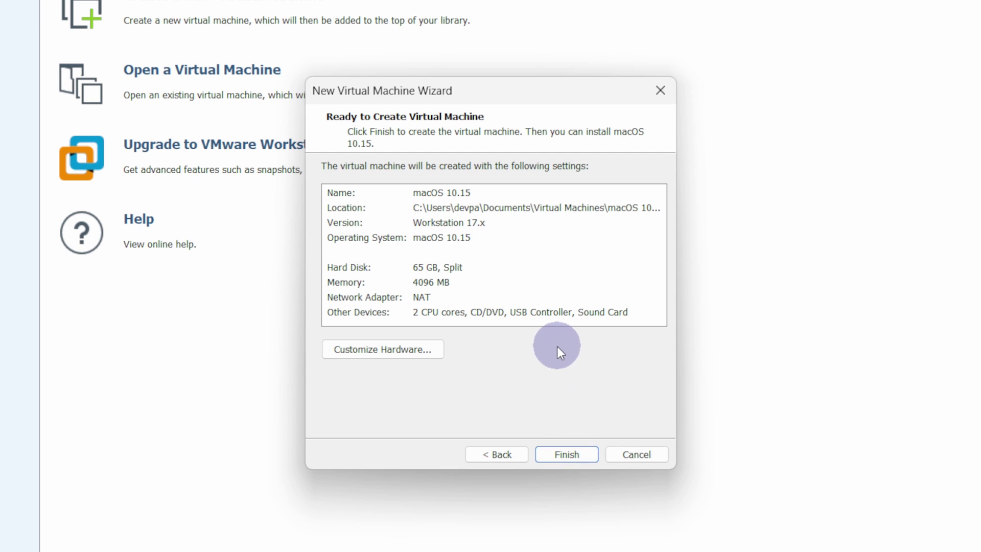
Step: Create the macOS 10.15 machine and raise its memory from 4096 MB to about 9.9 GB
click(568, 454)
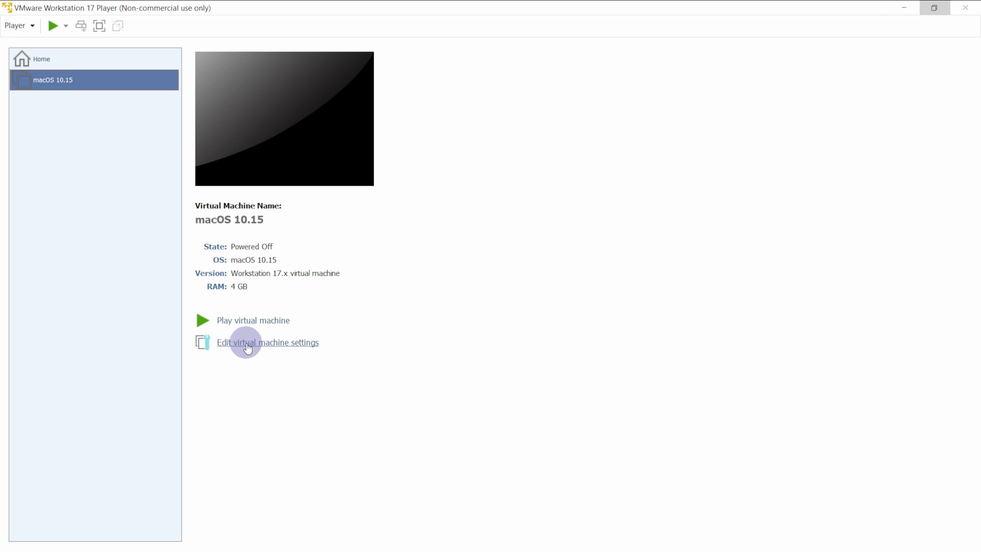
click(299, 343)
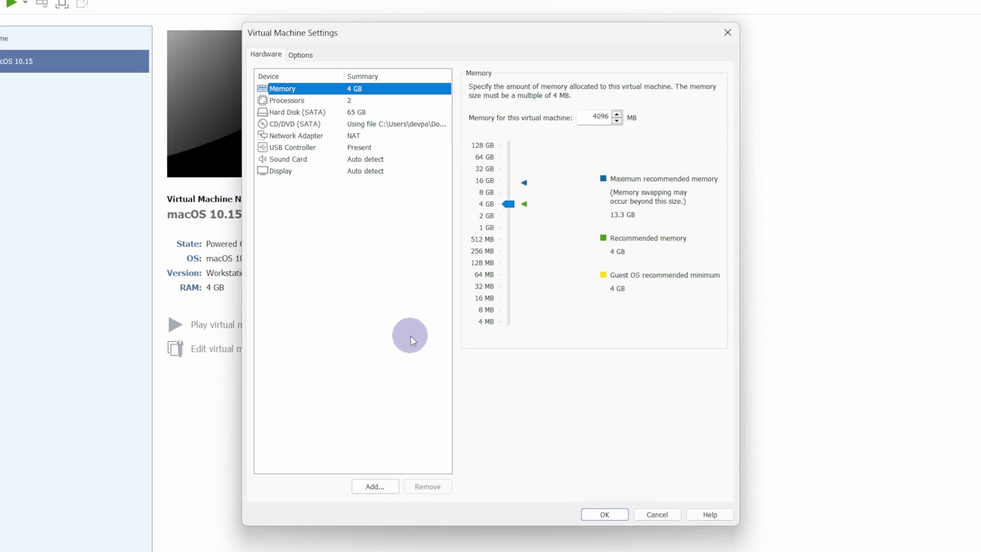
double_click(605, 106)
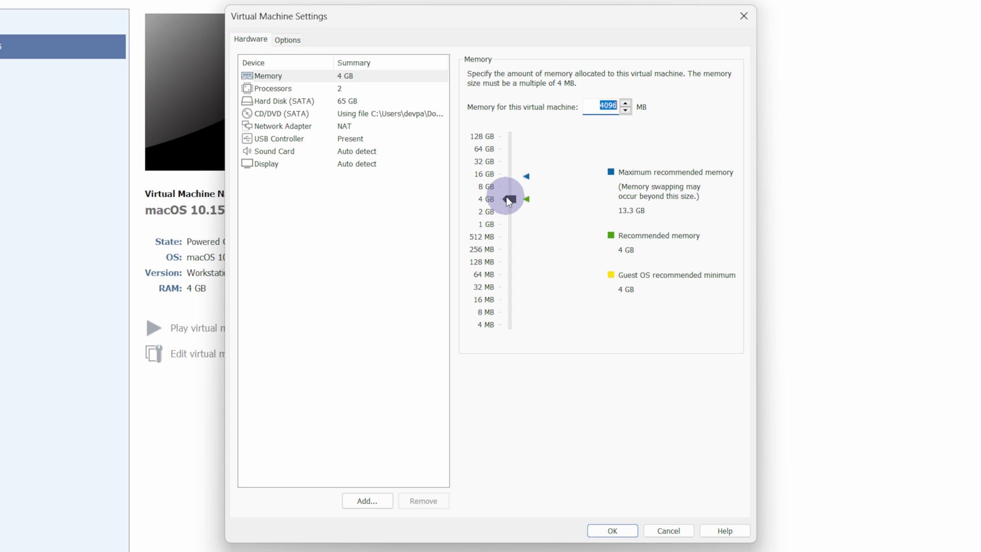
drag(508, 199, 514, 180)
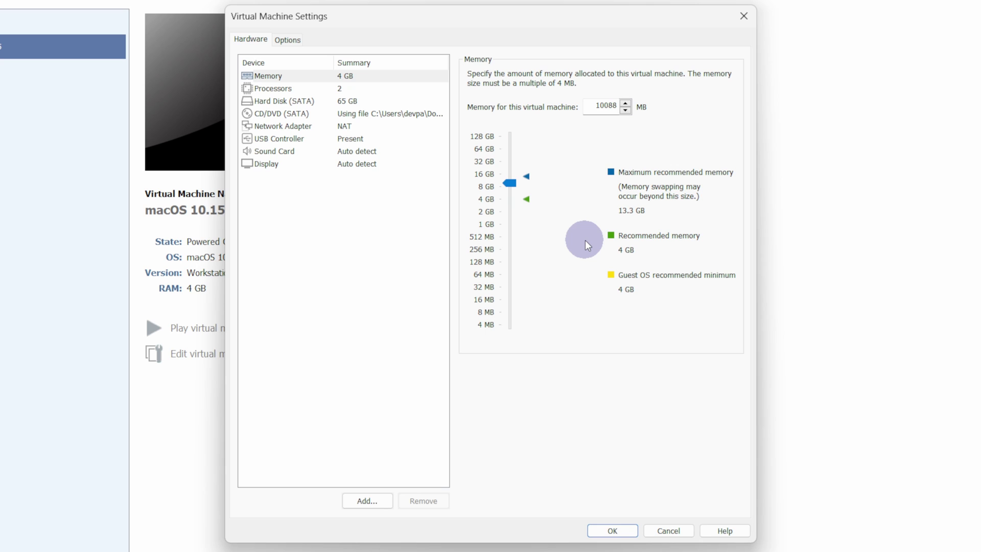
Step: Set the processors to 8 cores and save the machine settings
click(273, 89)
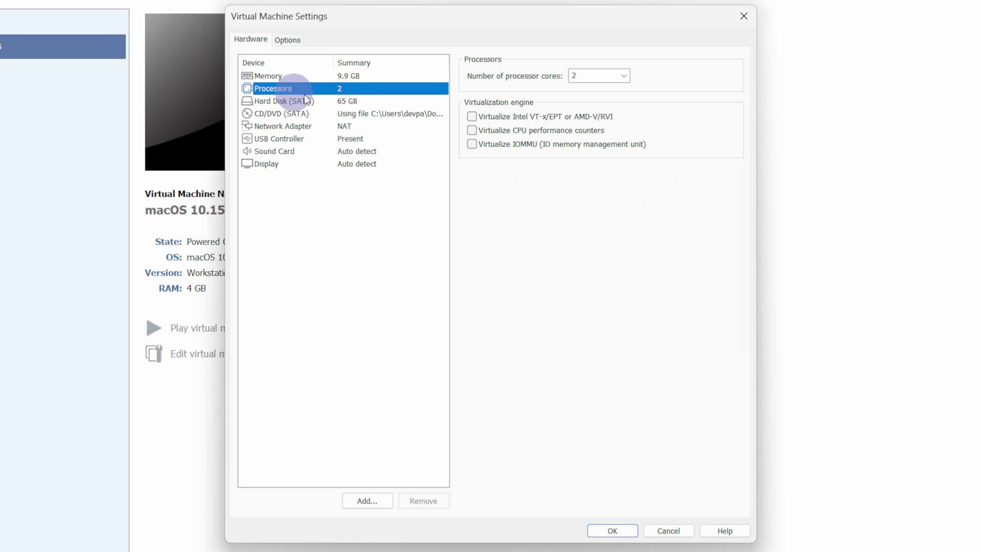
click(614, 79)
click(624, 75)
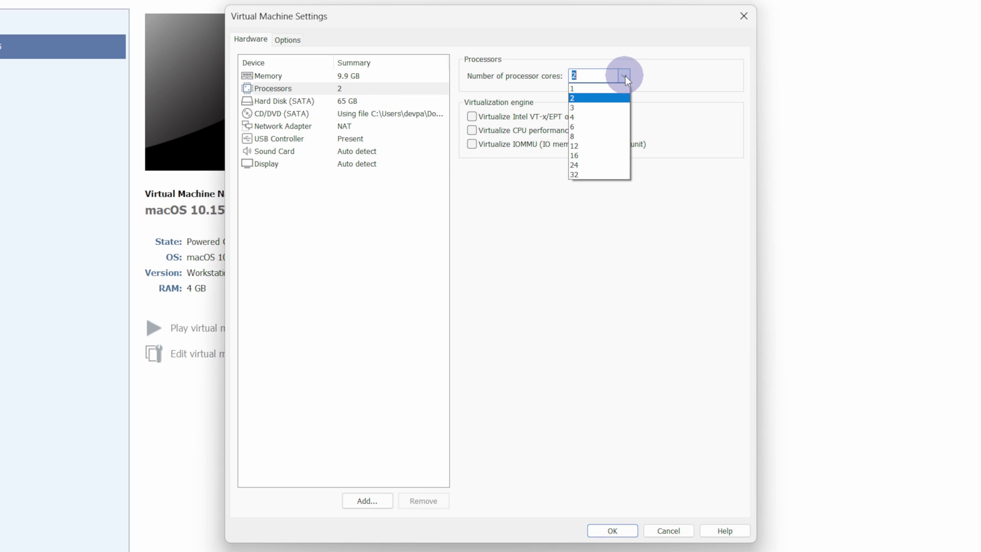
click(583, 134)
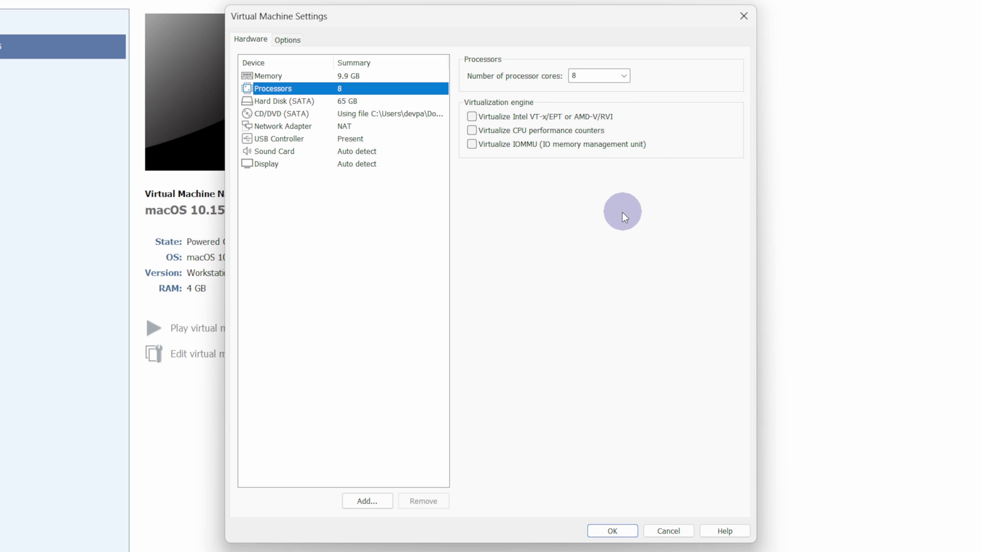
click(612, 530)
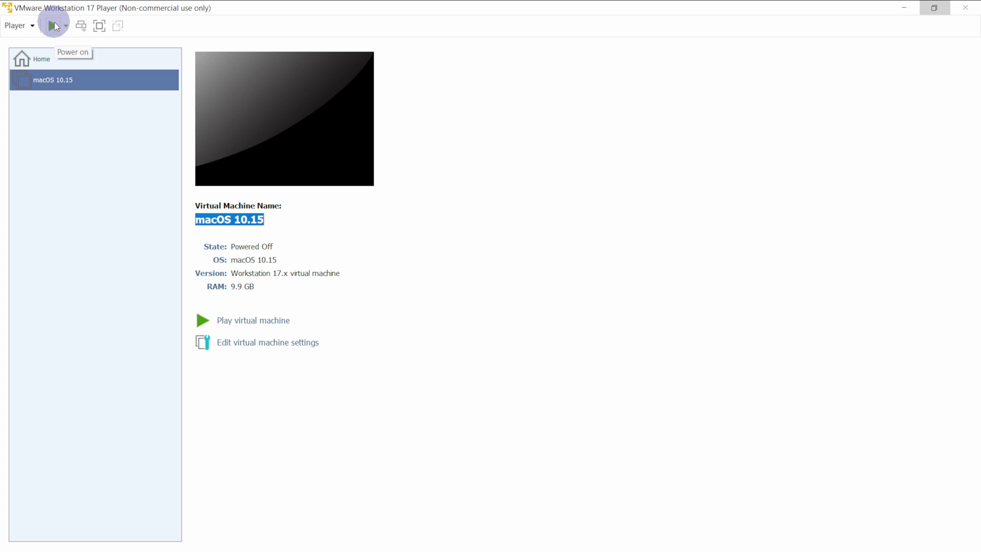
Step: Power on the macOS 10.15 machine and dismiss the side-channel mitigations hint
click(240, 319)
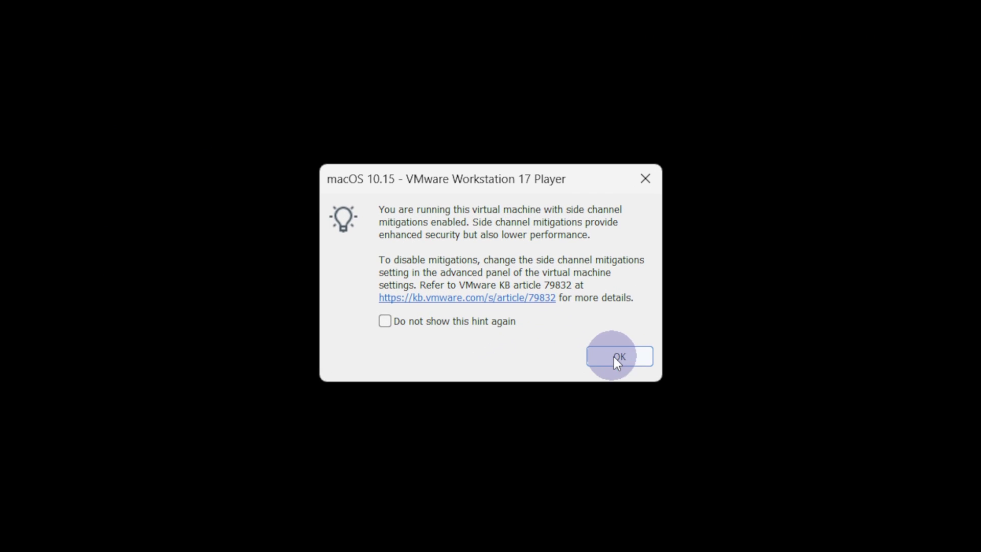
click(618, 356)
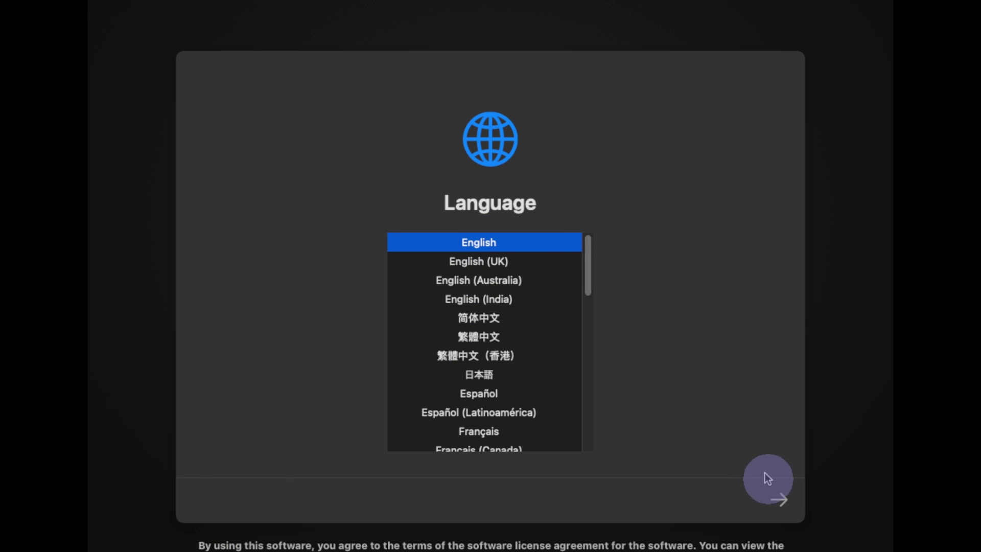
Step: Keep English as the language and launch Disk Utility from the recovery options
click(782, 502)
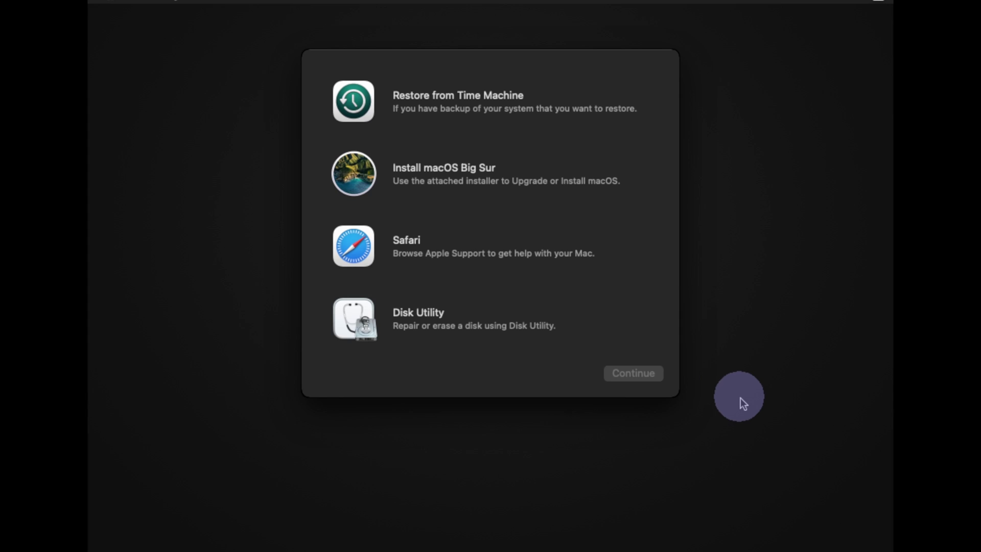
click(447, 311)
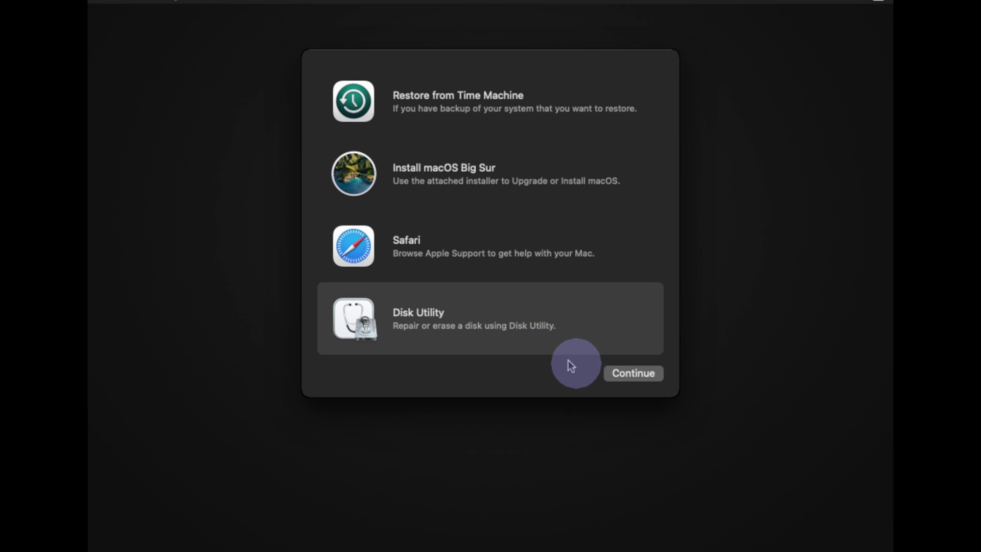
click(631, 373)
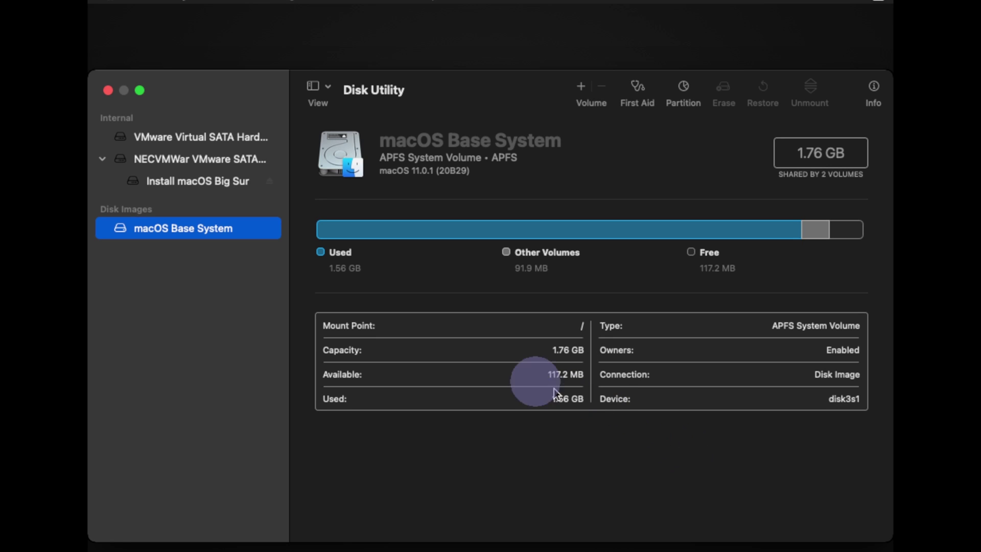
Step: Erase the 69.79 GB VMware drive as 'MacOS Disk' and quit Disk Utility
click(228, 137)
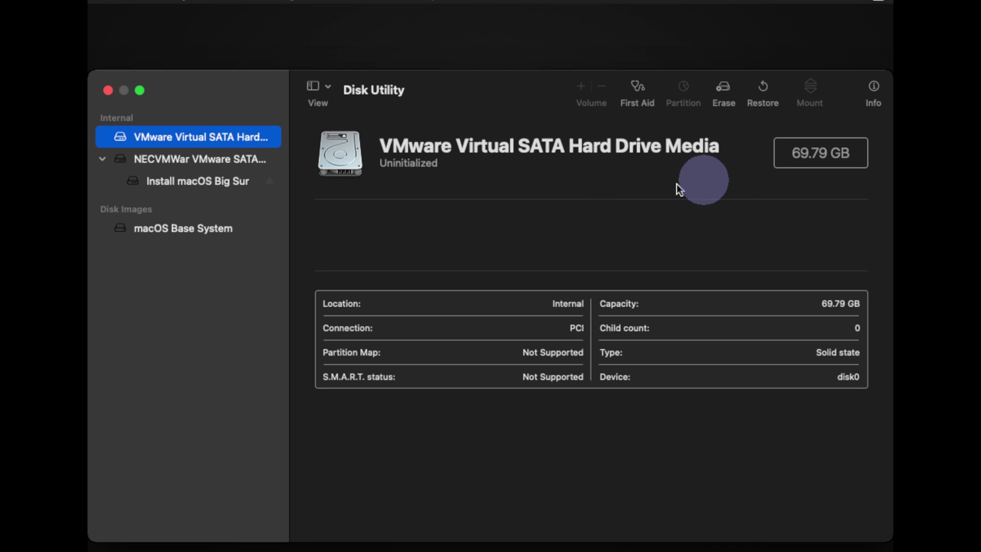
click(722, 96)
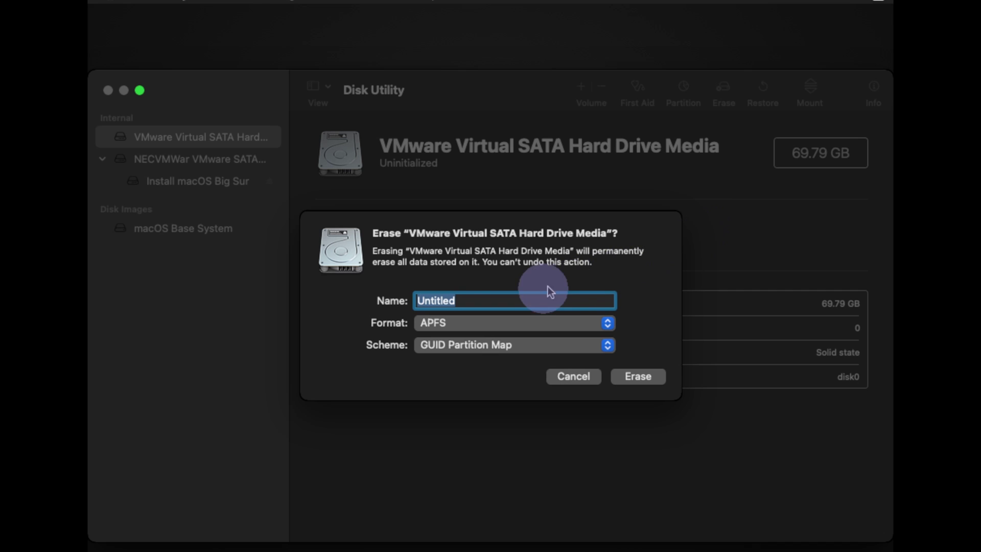
text(MacOS )
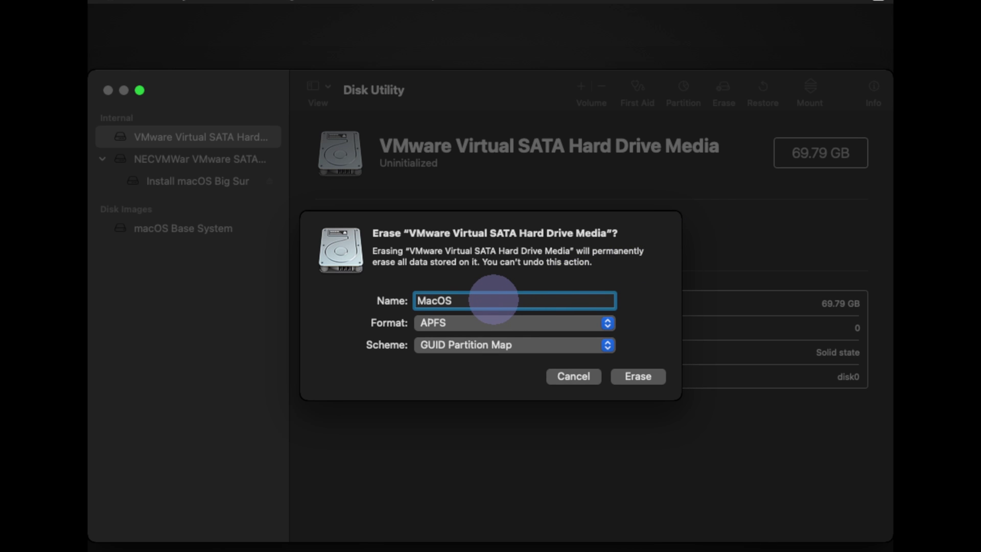
text(Disk)
click(646, 376)
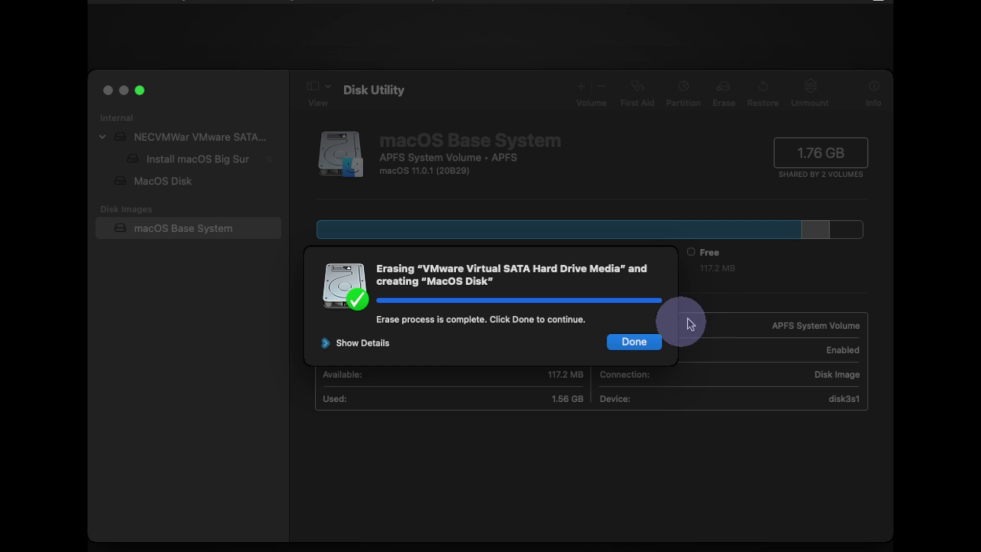
click(641, 341)
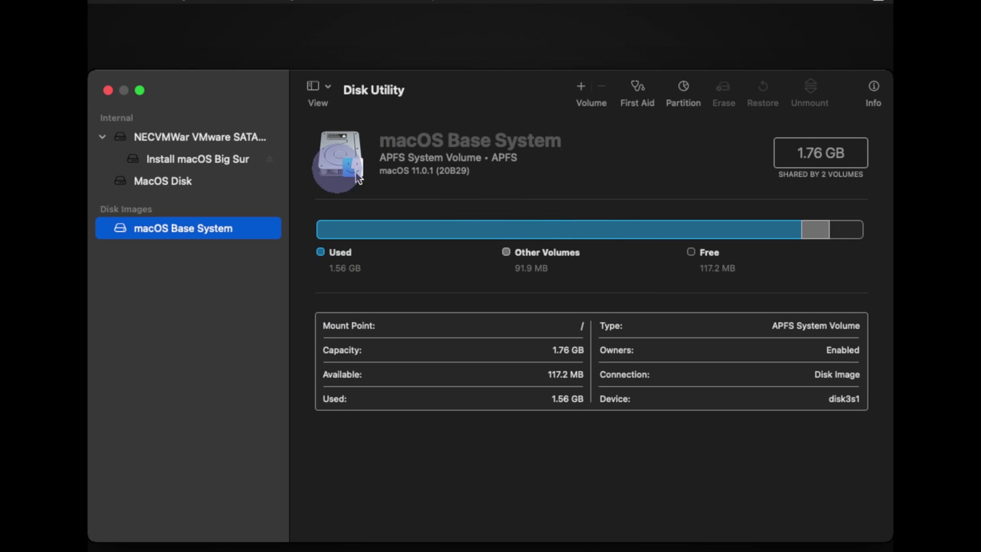
click(106, 89)
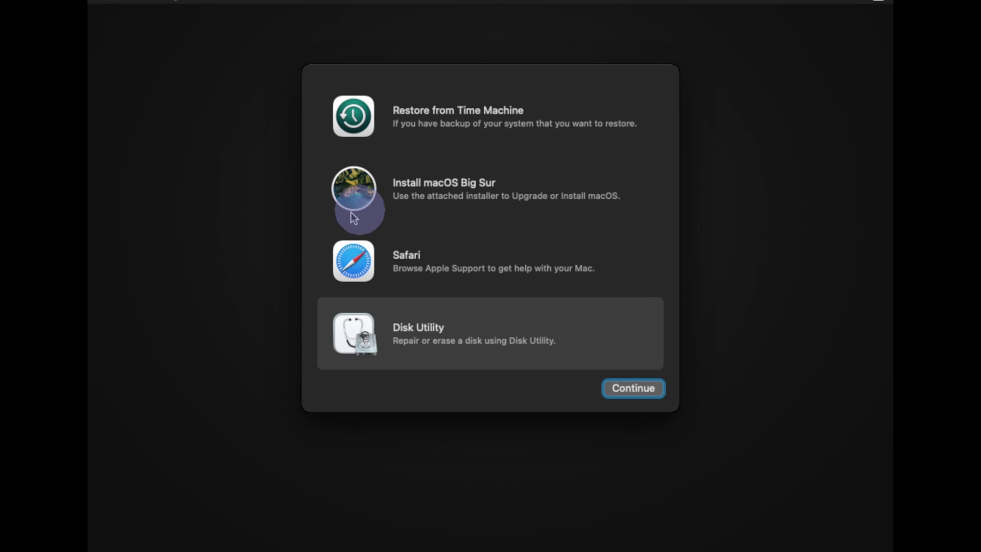
Step: Launch Install macOS Big Sur, agree to the licence, and pick the 69.58 GB MacOS Disk
click(432, 207)
click(627, 387)
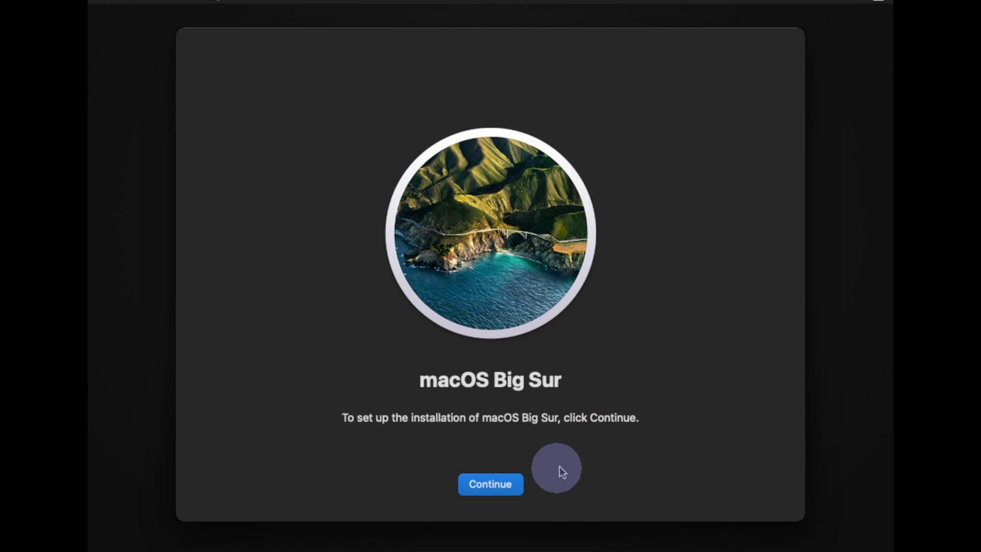
click(507, 488)
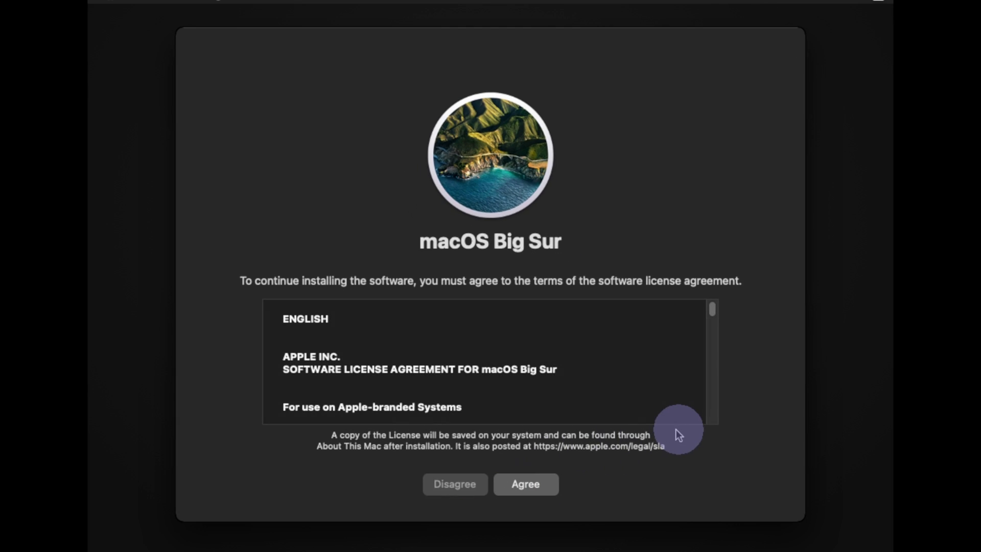
click(544, 479)
click(539, 335)
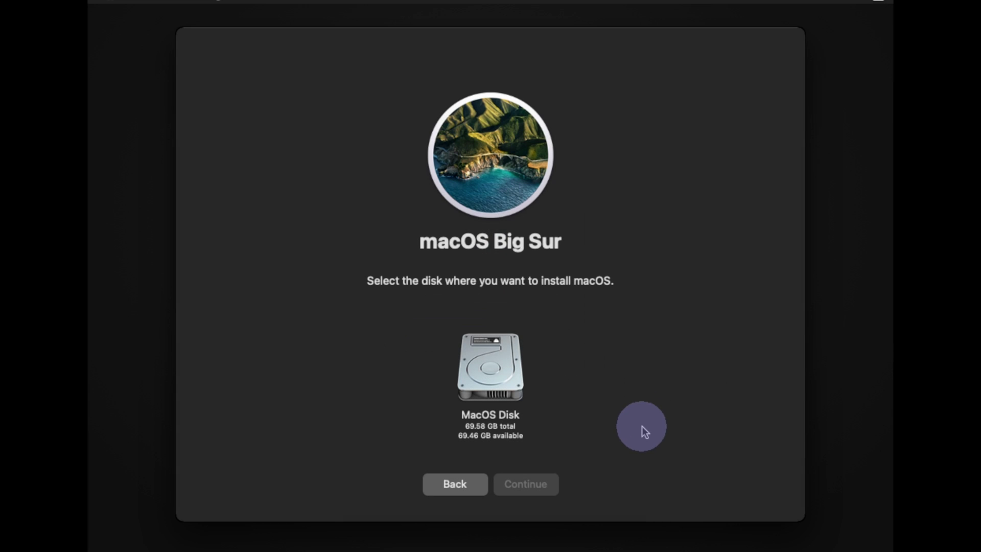
click(499, 372)
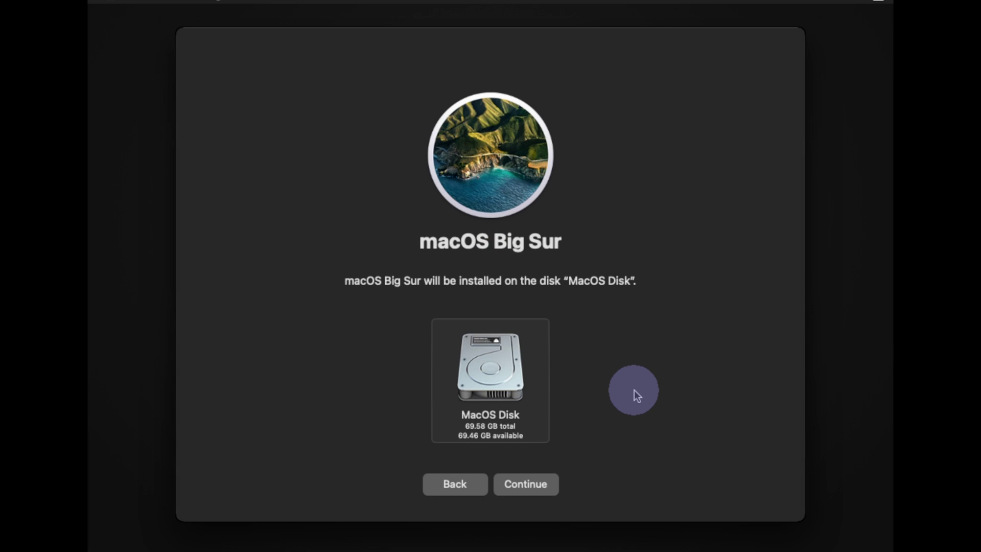
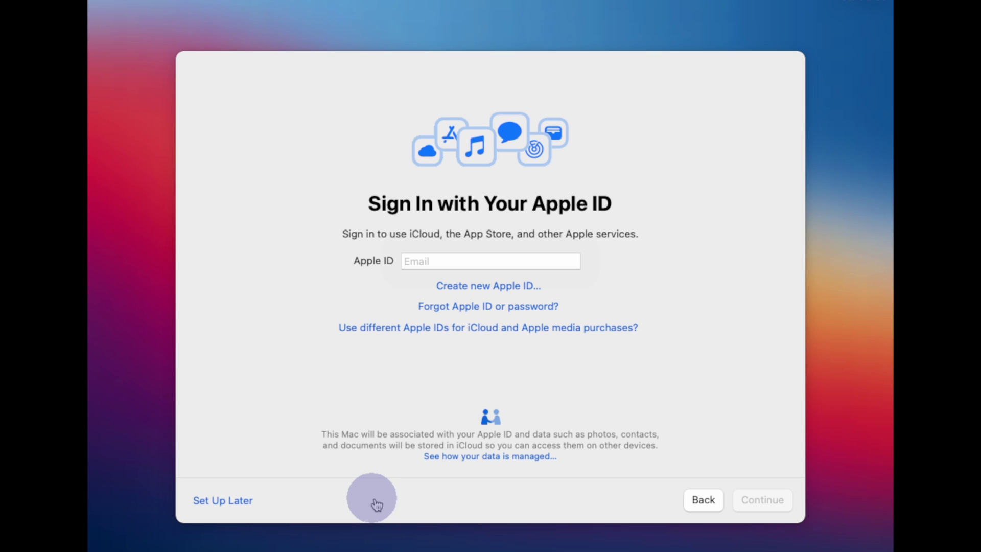
Step: Skip Apple ID sign-in and agree to the macOS Software License Agreement
click(236, 503)
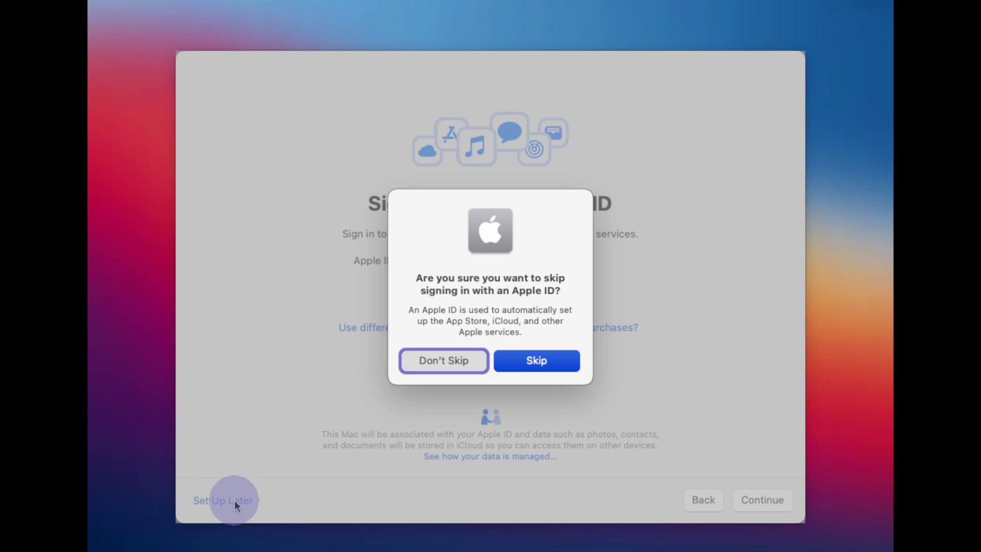
click(540, 364)
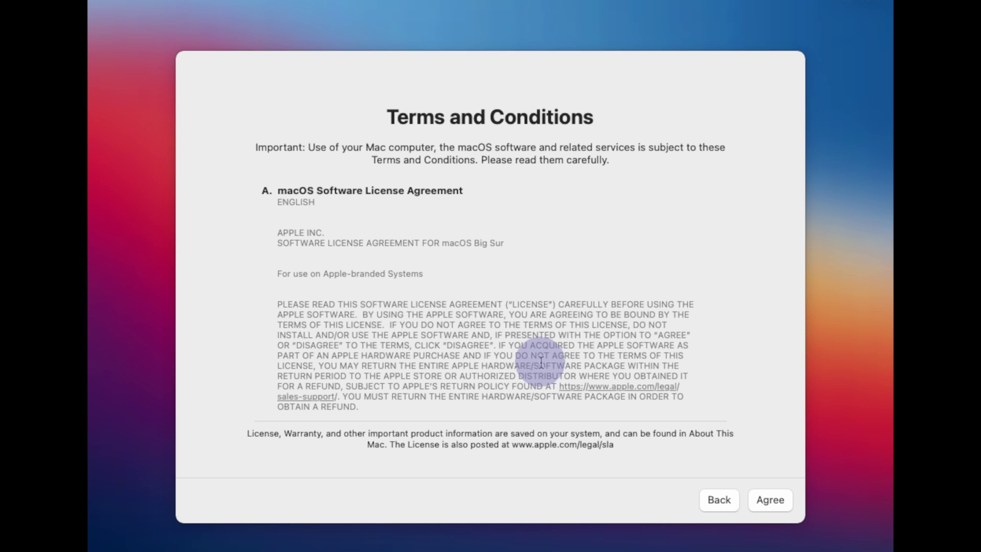
click(771, 500)
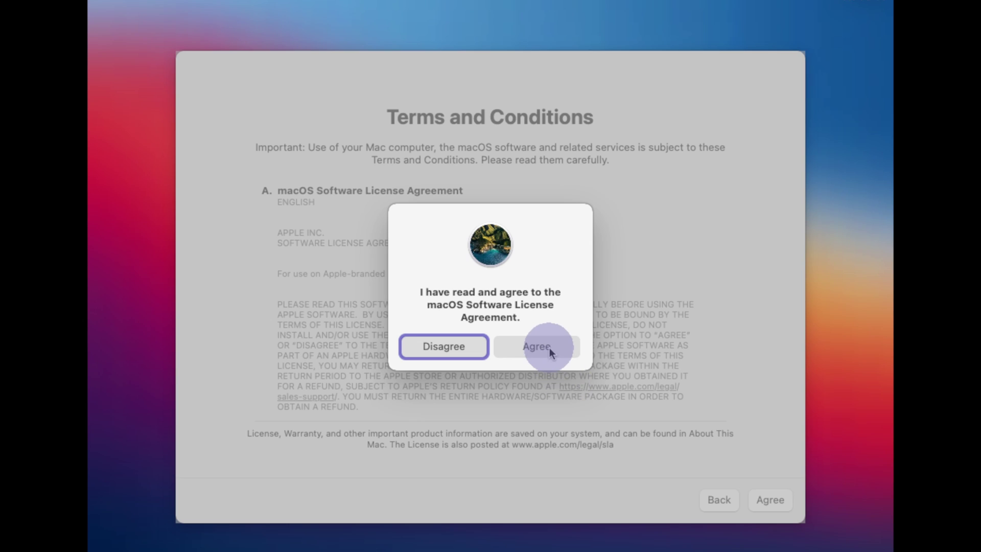
click(537, 346)
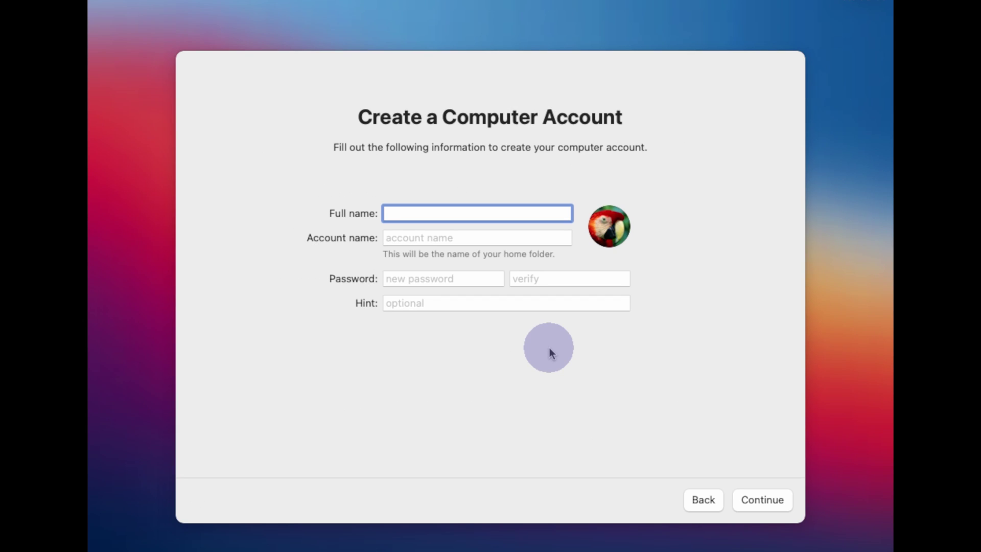
Step: Fill in the account's full name, replace the account name with a custom one, and enter the password
key(Tab)
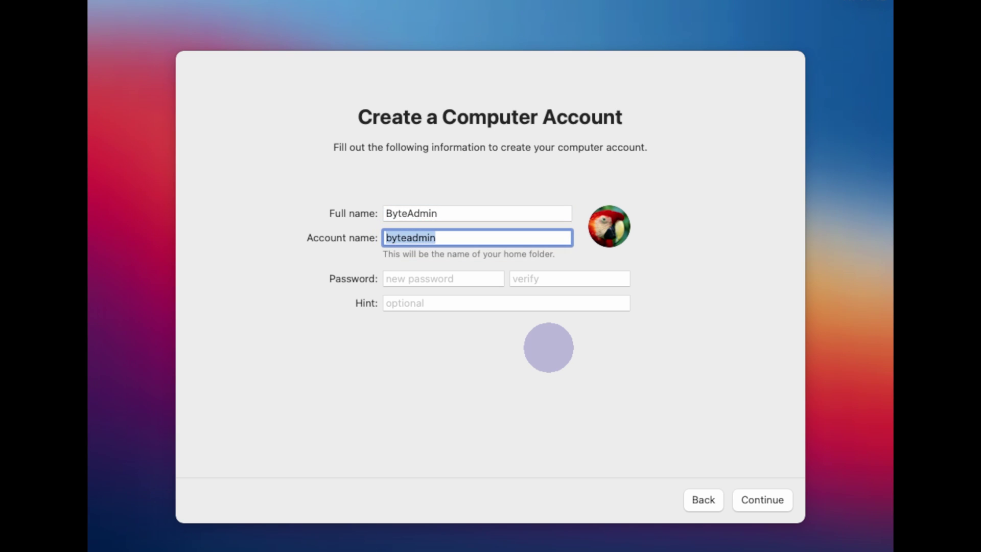
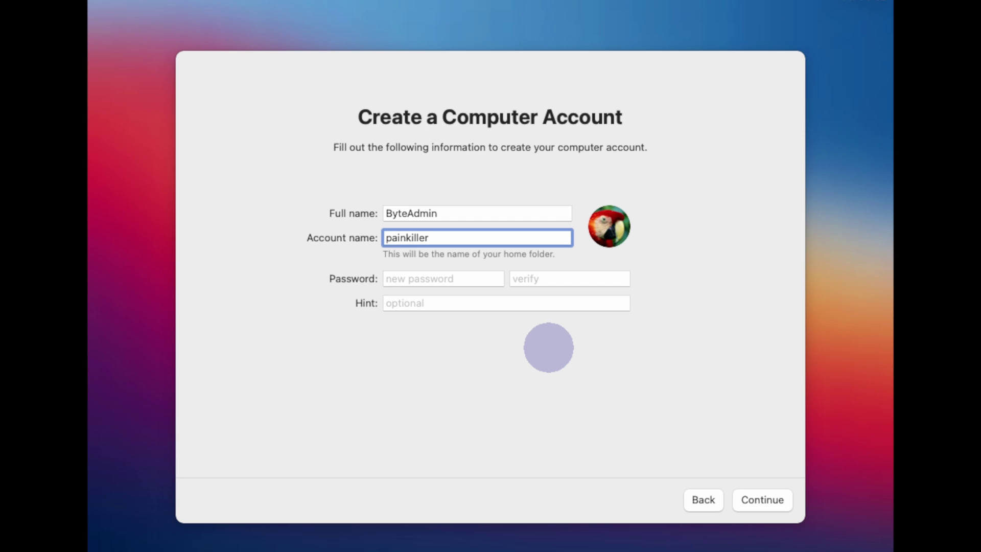
key(Tab)
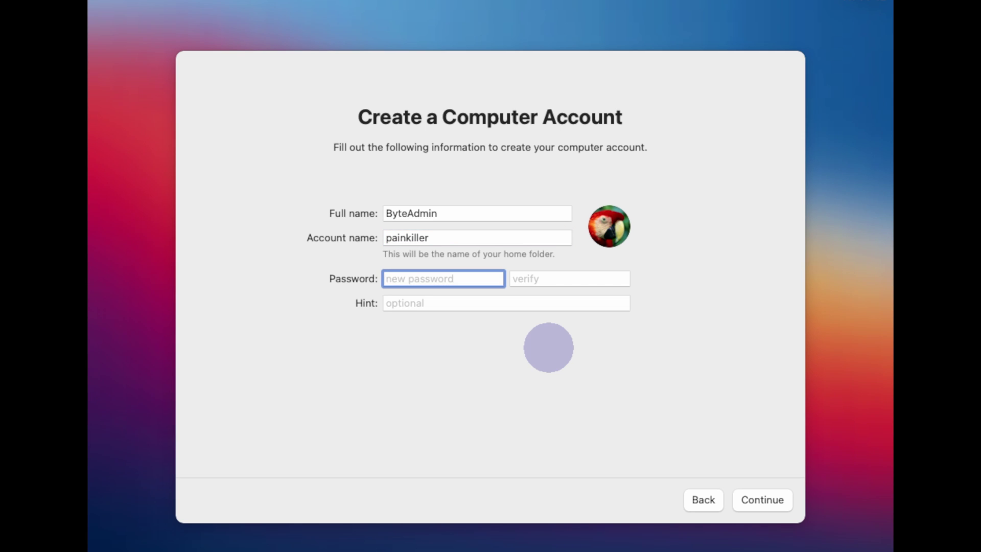
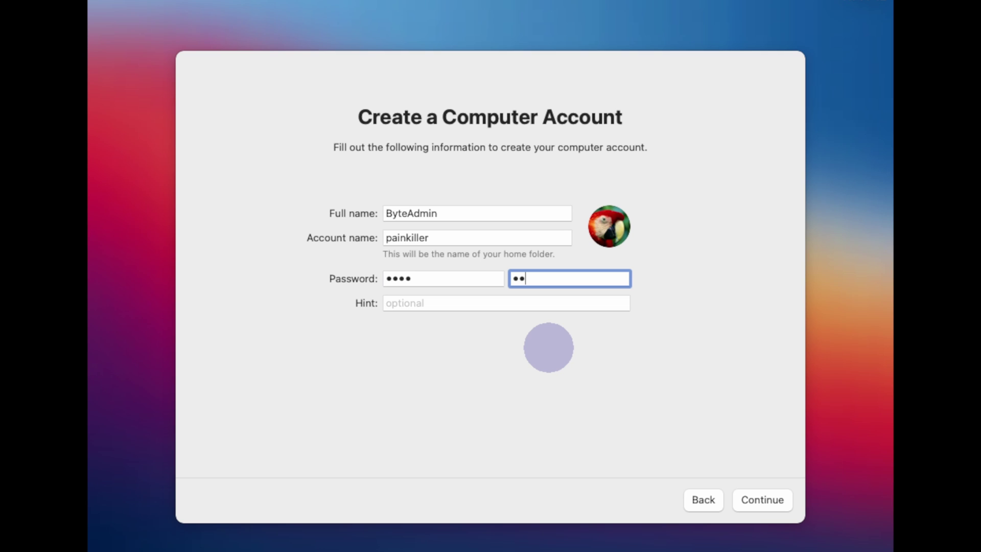
Step: Submit the account, accept express defaults, skip crash sharing, defer Screen Time, leave Siri off, keep Light appearance
click(754, 500)
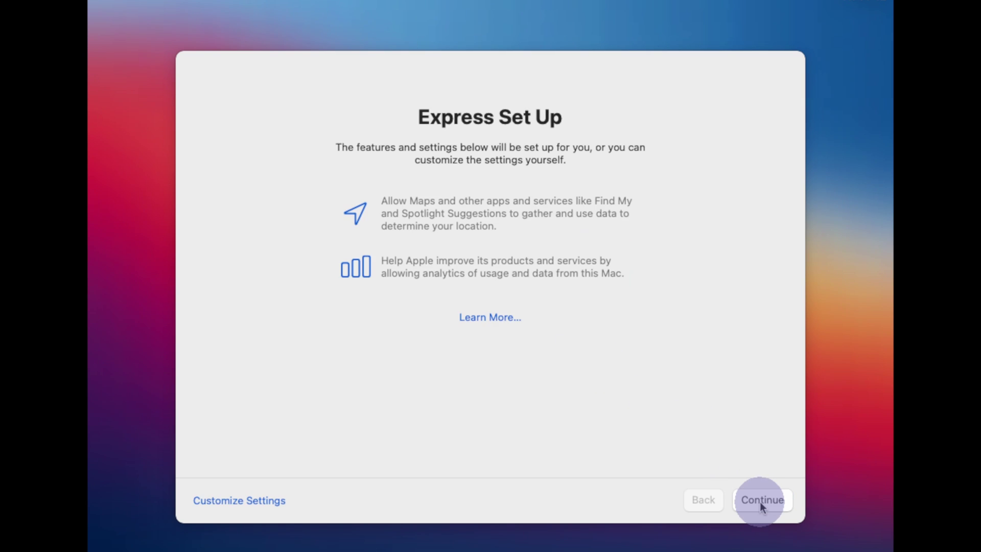
click(759, 501)
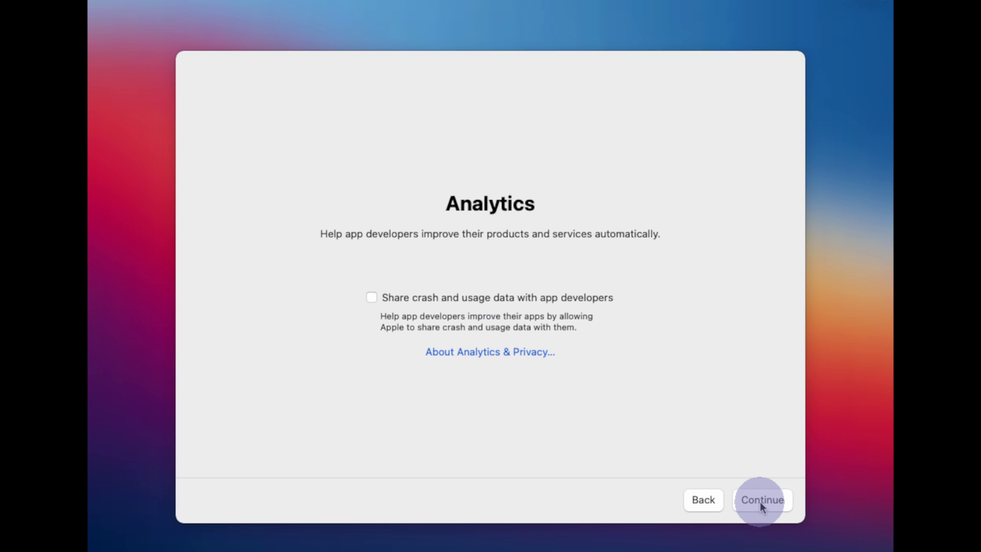
click(759, 502)
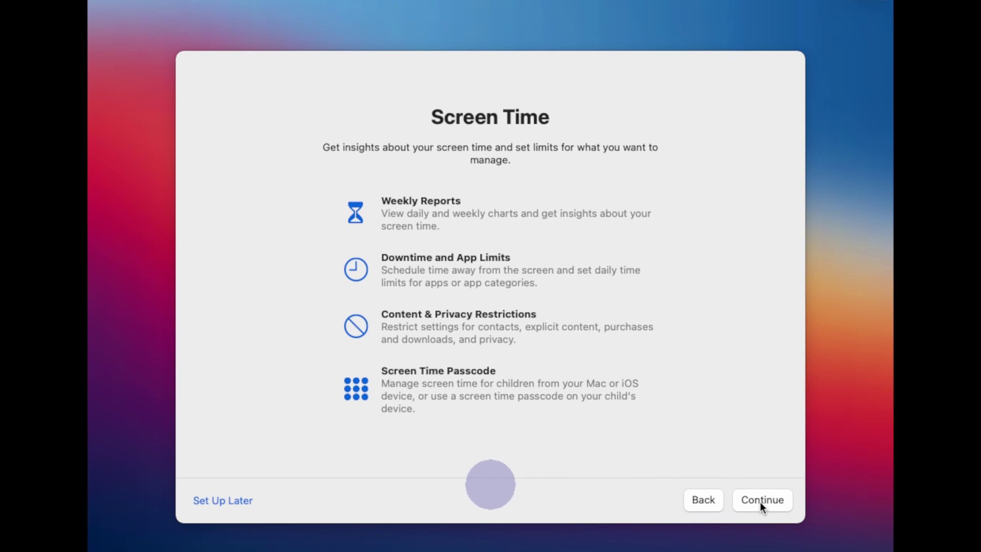
click(215, 502)
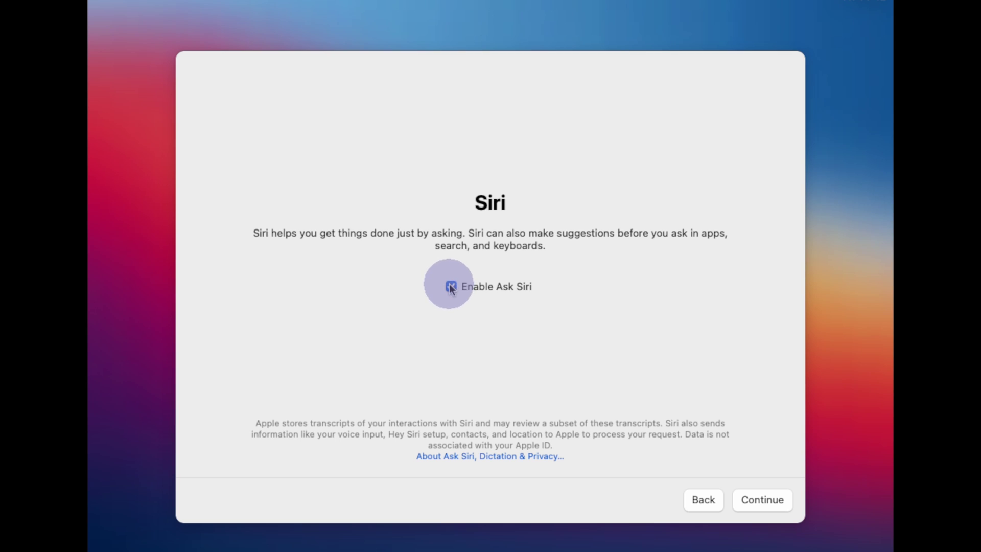
click(764, 500)
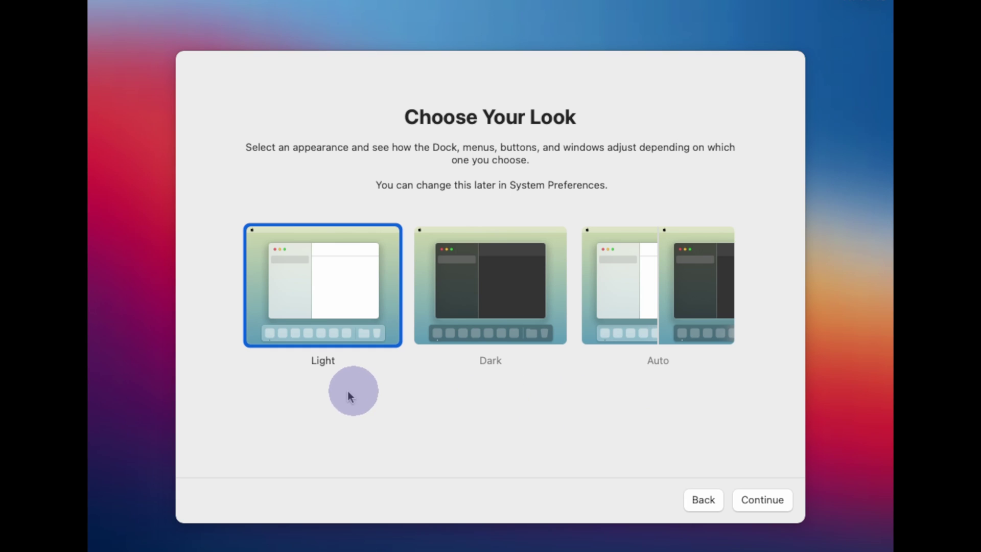
click(755, 504)
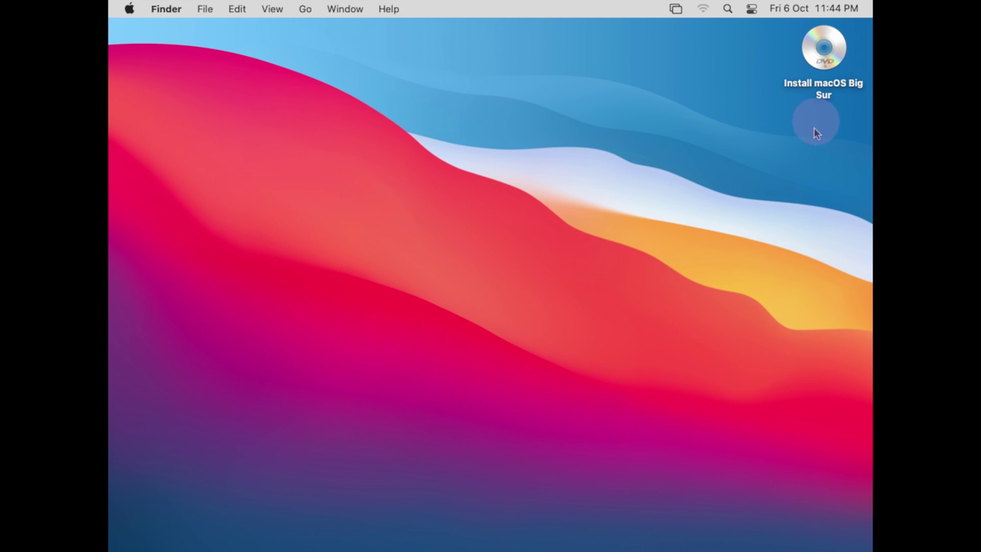
Step: Eject the Install macOS Big Sur disc from the desktop using its context menu
click(824, 56)
right_click(824, 55)
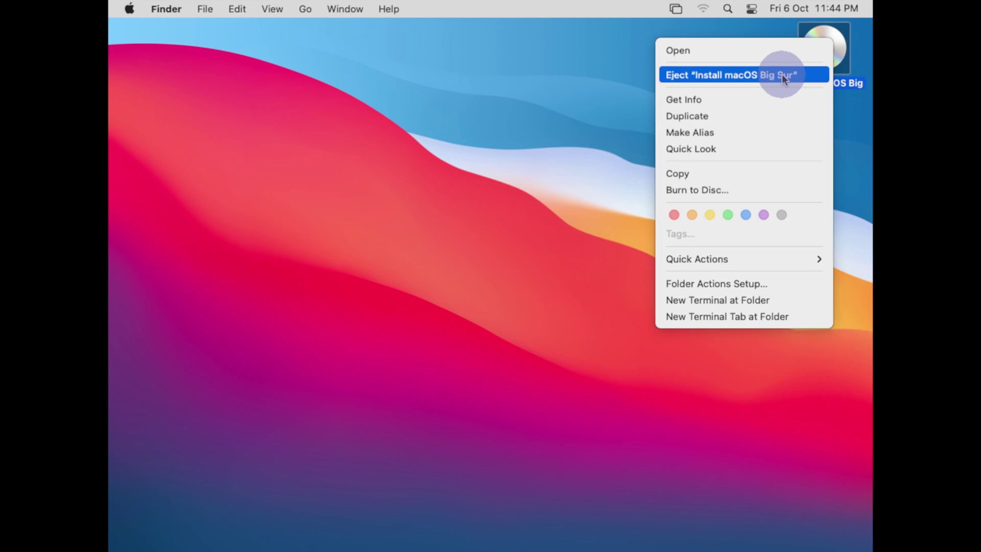
click(783, 77)
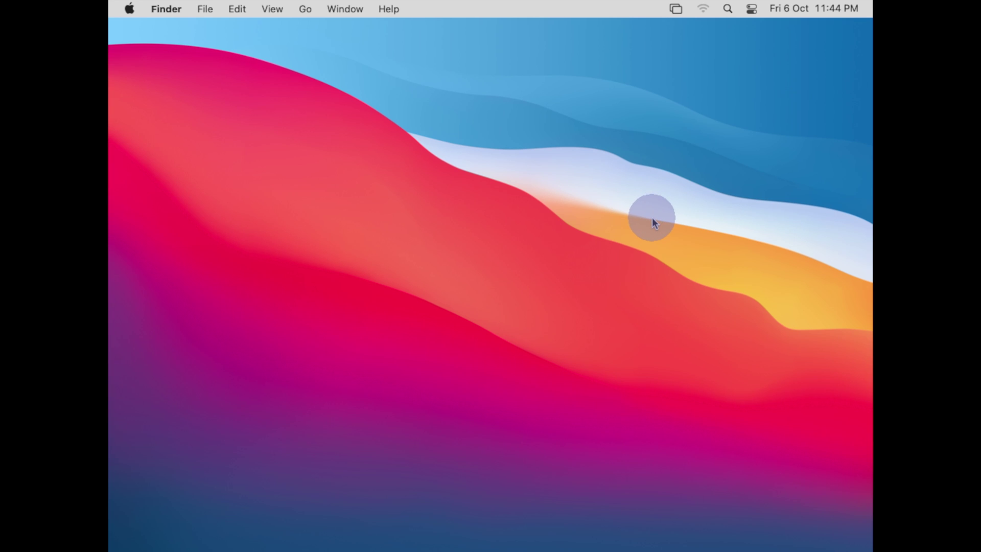